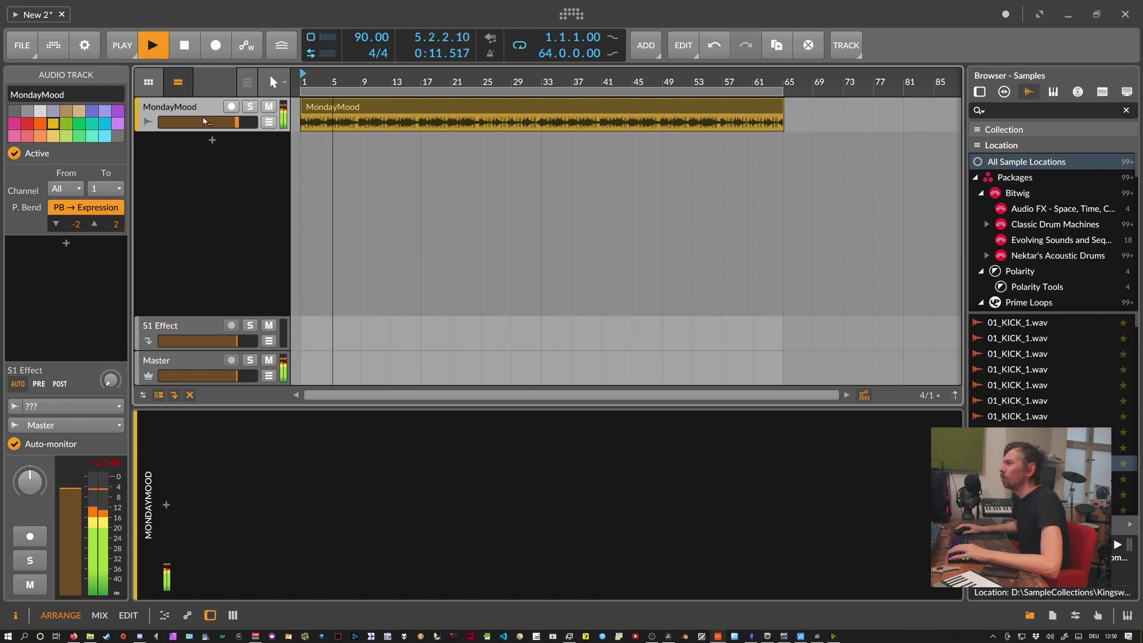
Search the presets for "fx fader" and insert the FX-Fader preset into the MondayMood track's device chain.
click(198, 113)
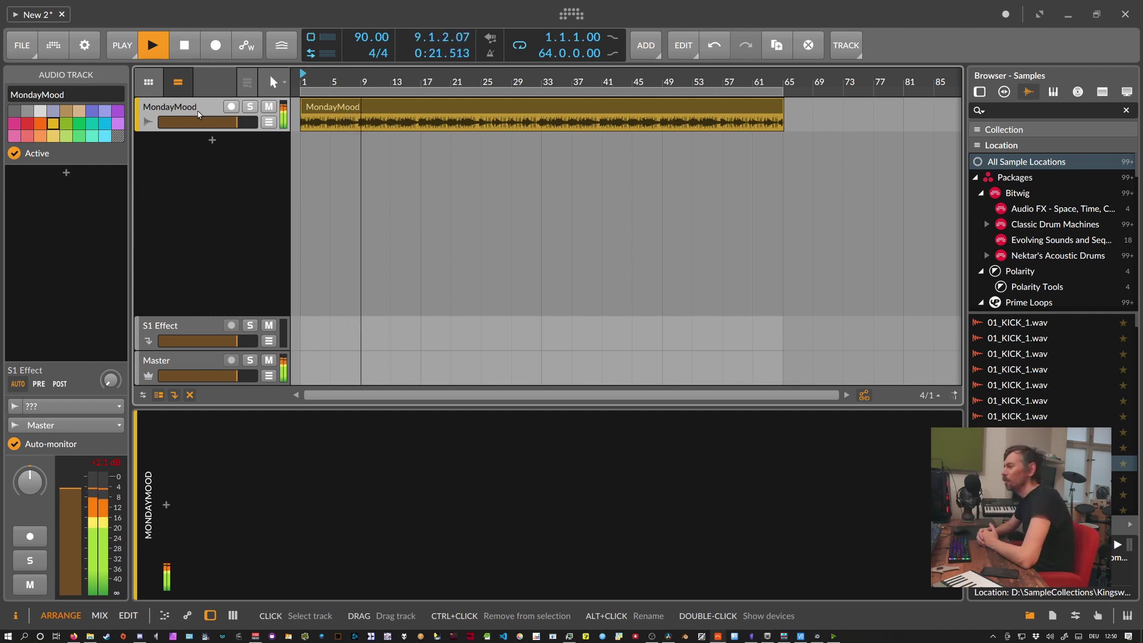
click(187, 492)
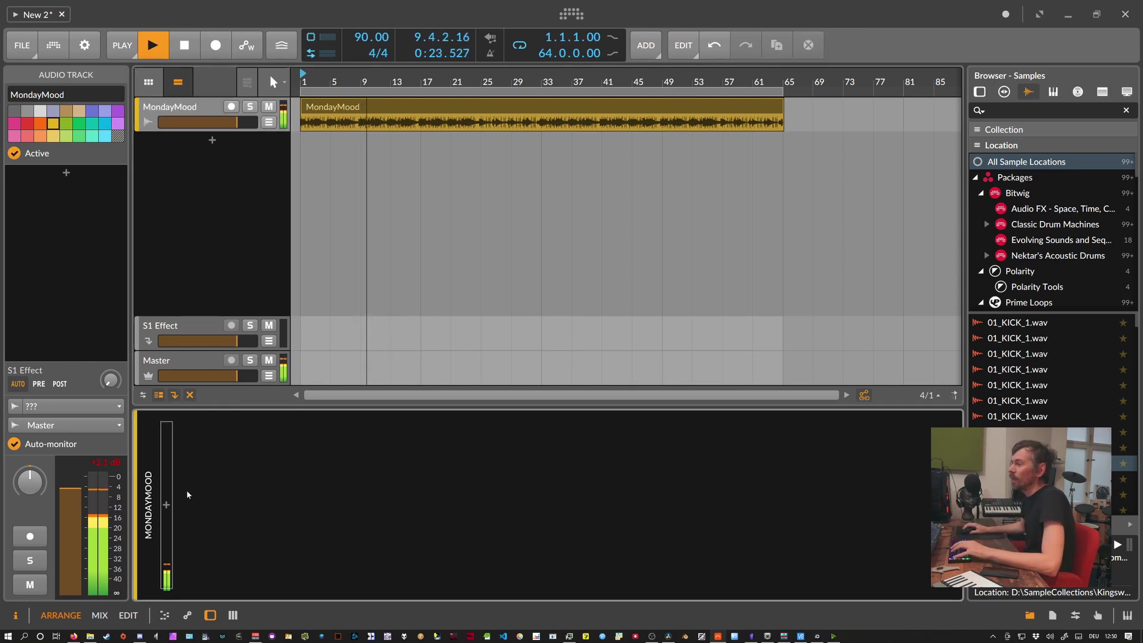
click(166, 506)
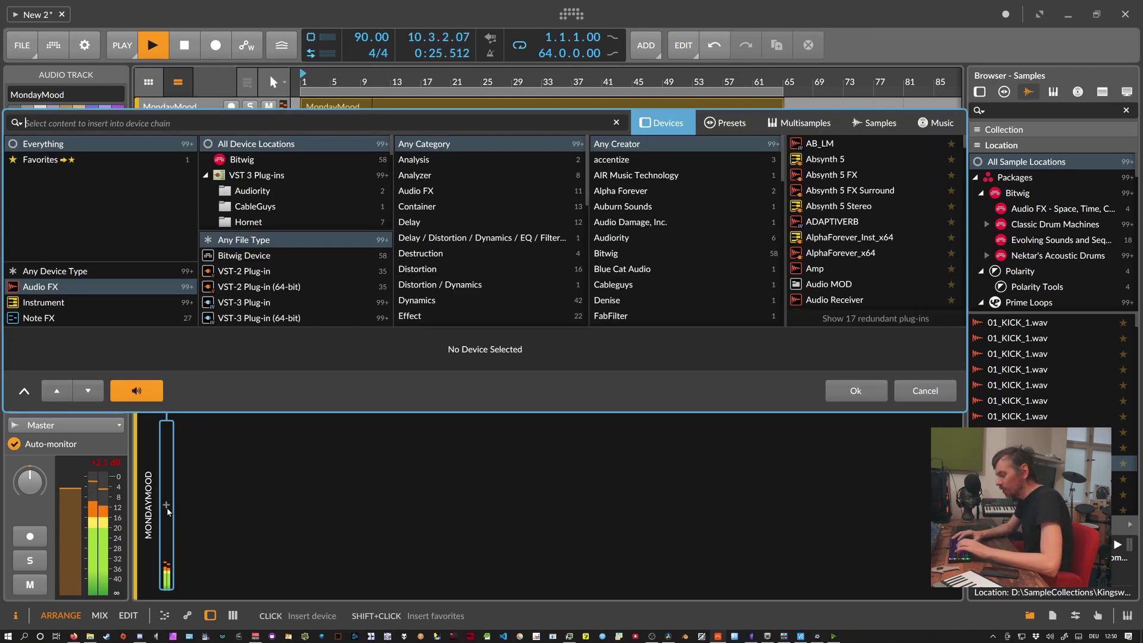
text(fx)
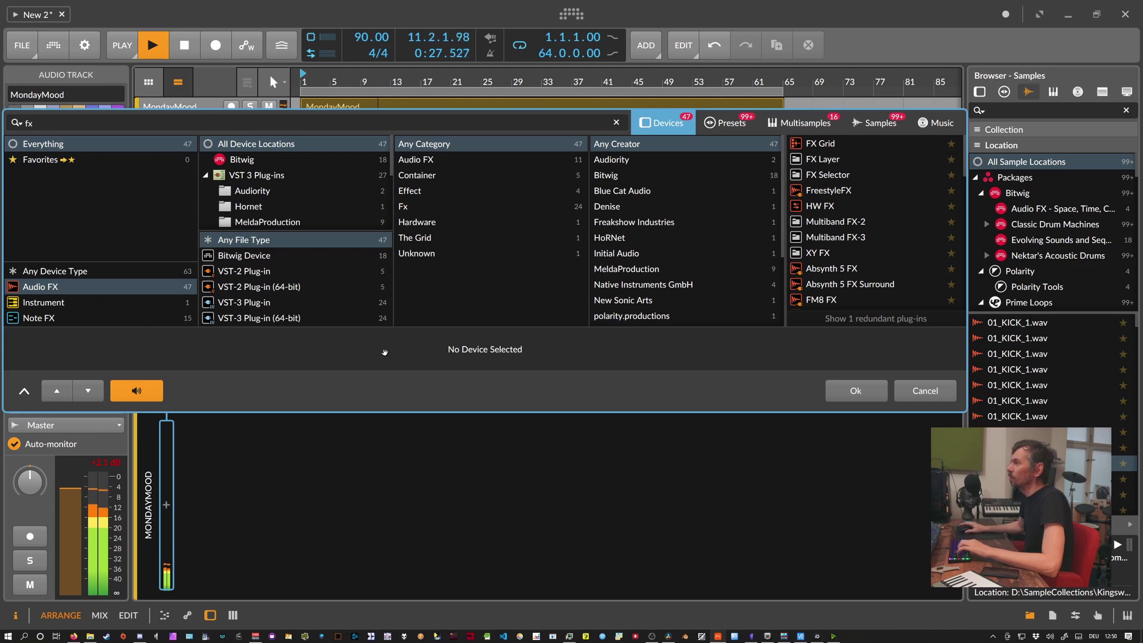
text( fader)
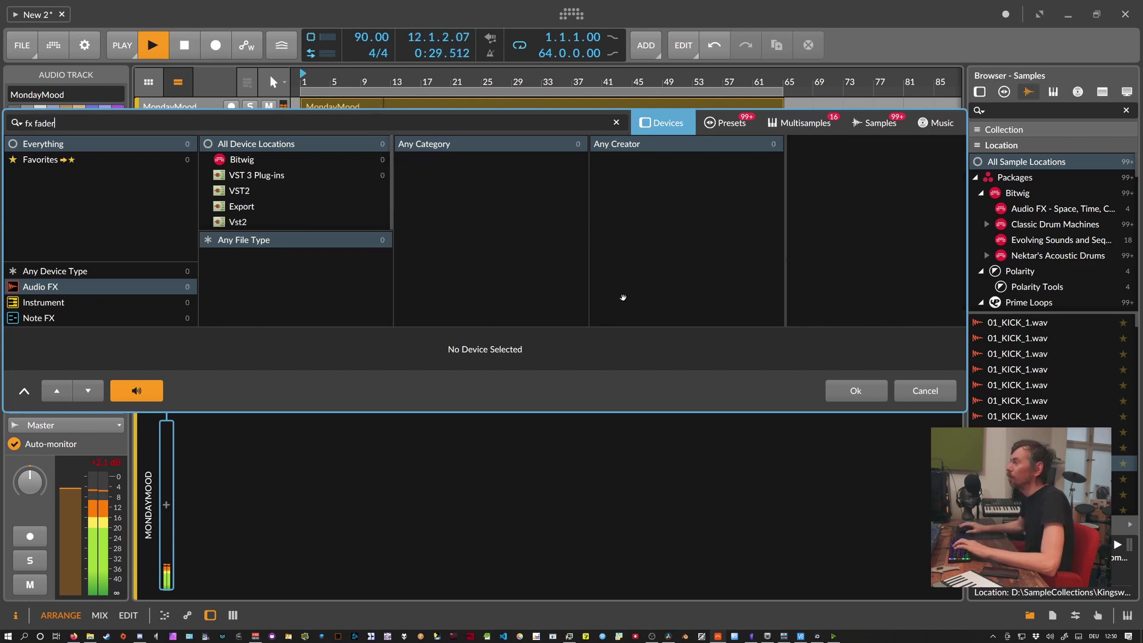
click(744, 127)
double_click(777, 149)
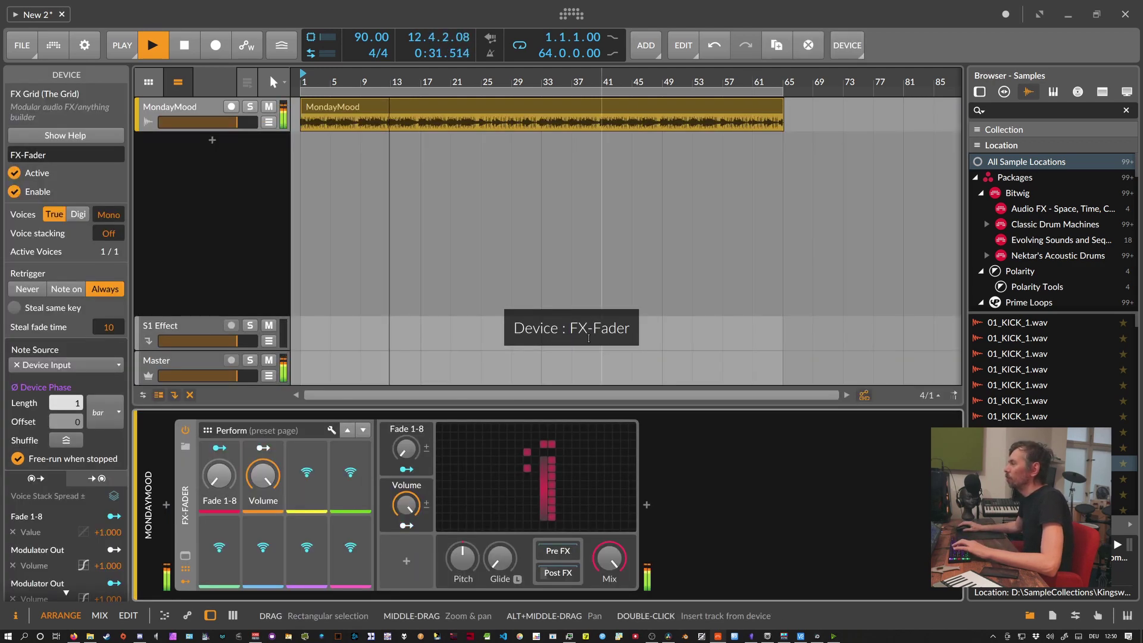
Show FX-Fader's Post FX chain and look through the first three layers of its FX Layer.
click(555, 574)
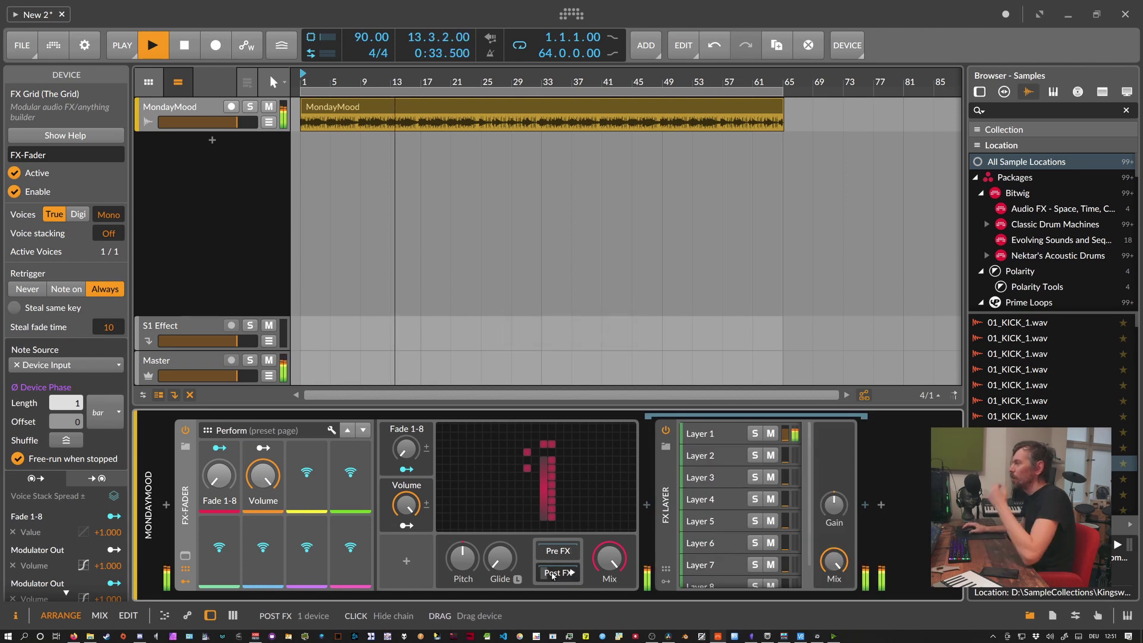
click(665, 546)
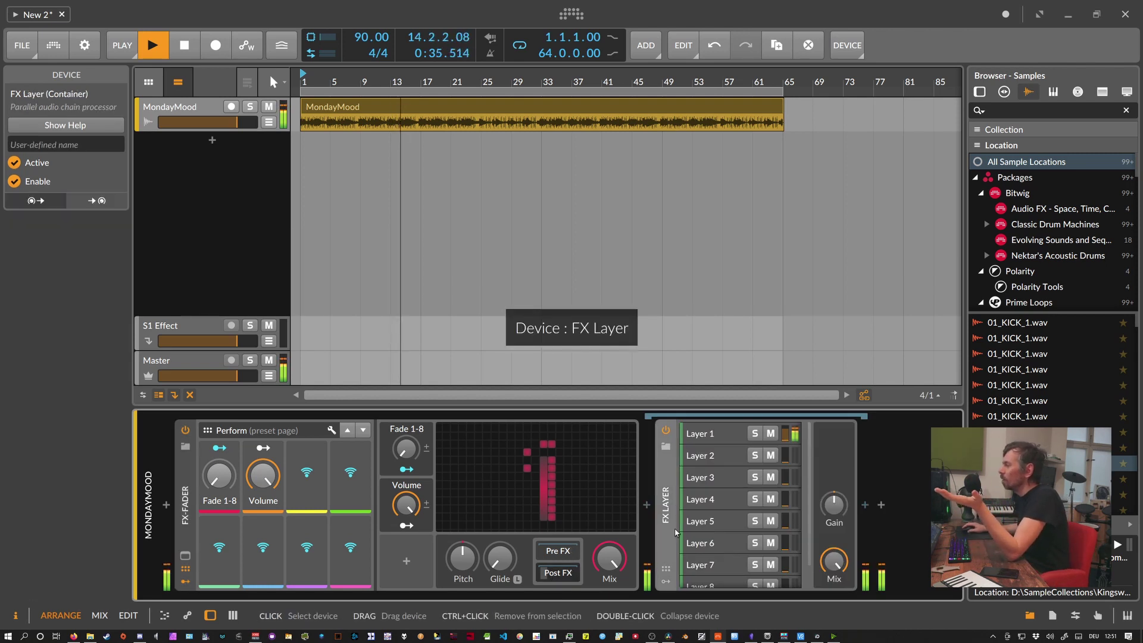
scroll(708, 565, down, 1)
scroll(708, 566, up, 1)
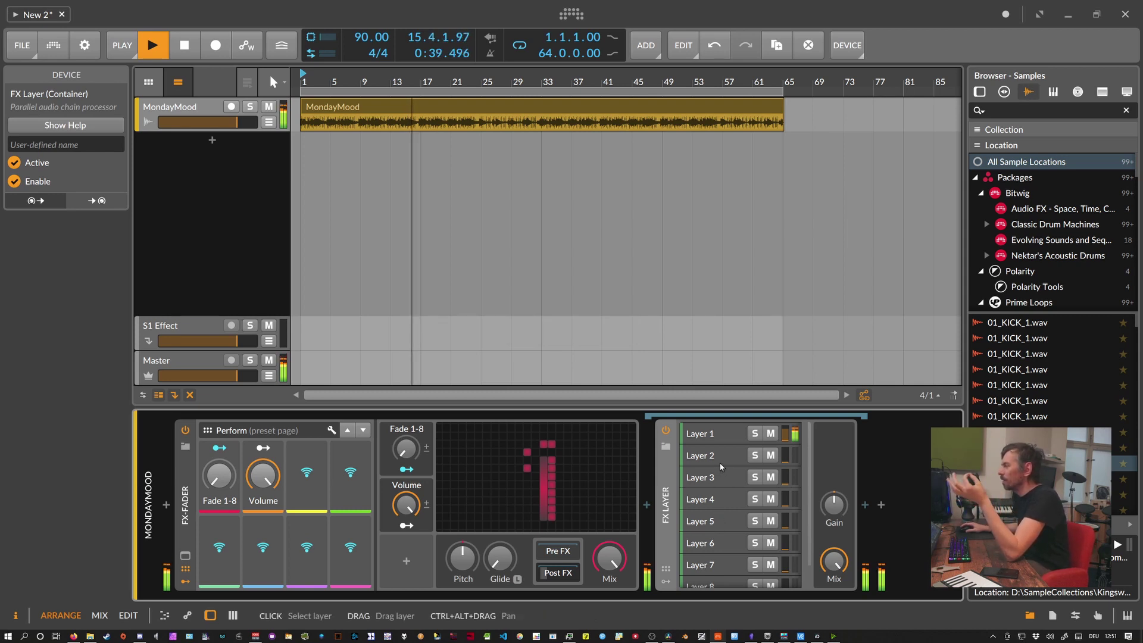
mouse_move(219, 474)
mouse_down()
mouse_move(220, 450)
mouse_move(228, 484)
mouse_up()
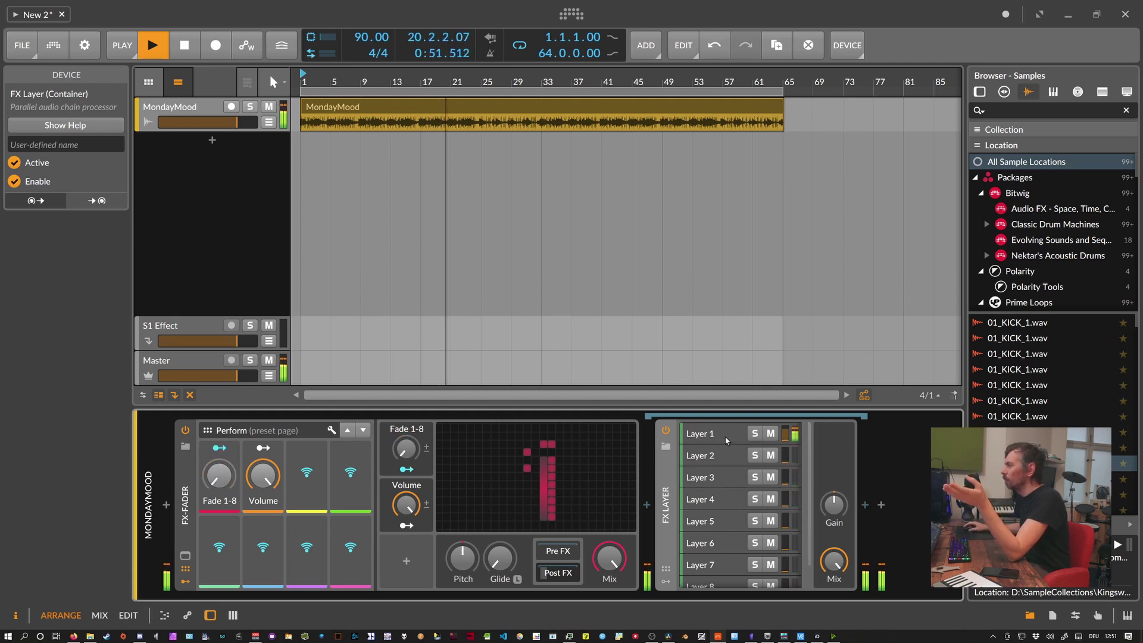
click(709, 438)
click(718, 457)
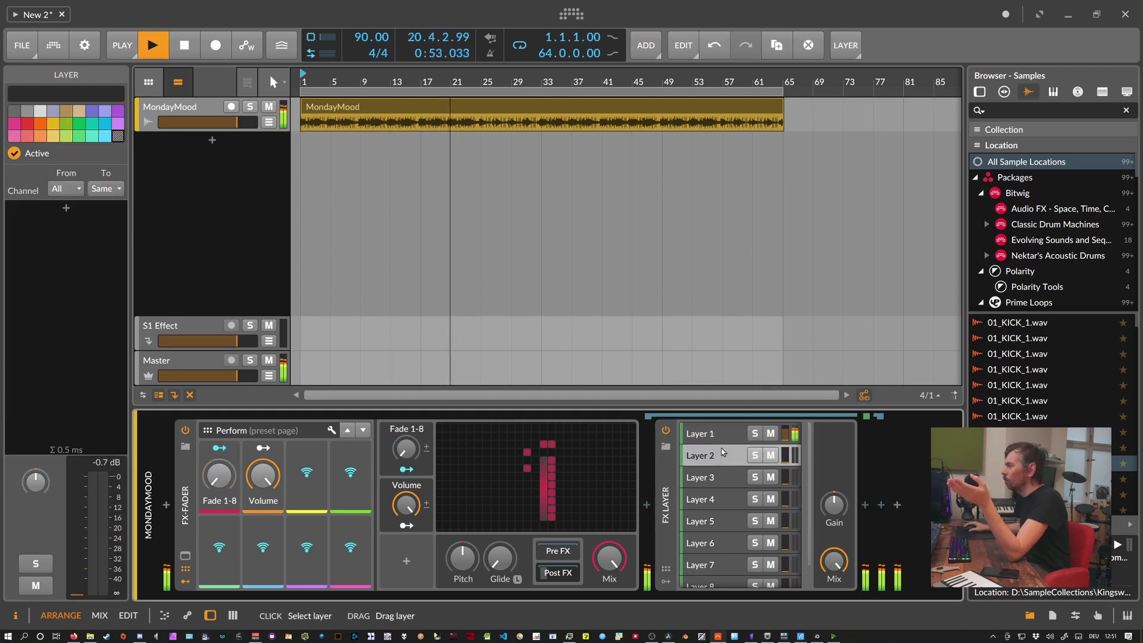
click(732, 481)
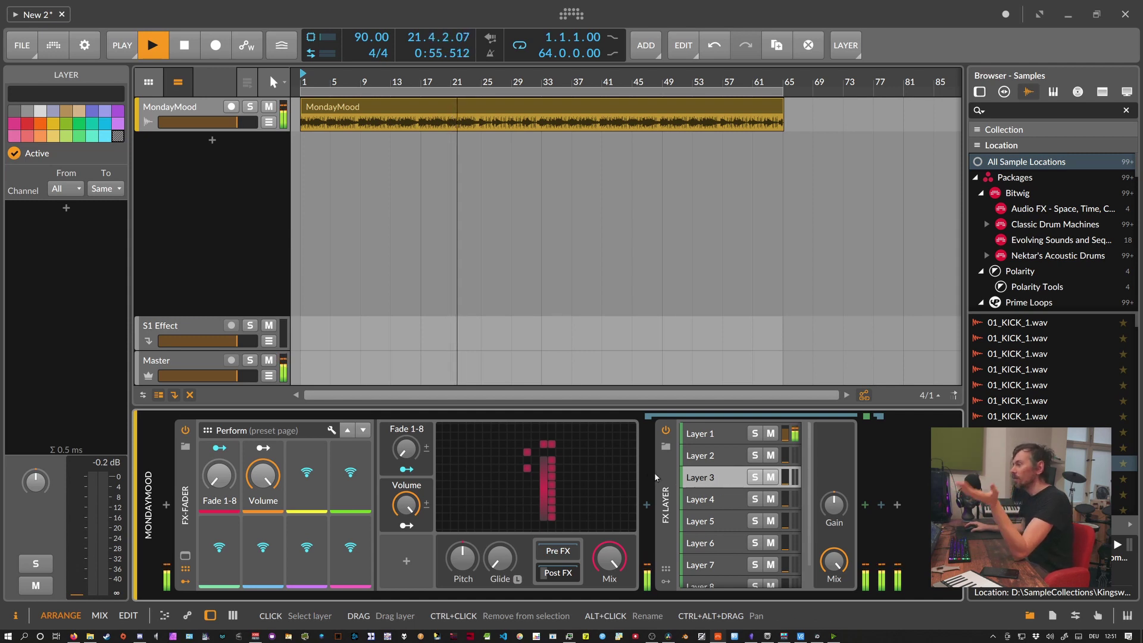
Open FX-Fader's Grid patch and inspect the Volume modulation of one Modulator Out module.
click(565, 470)
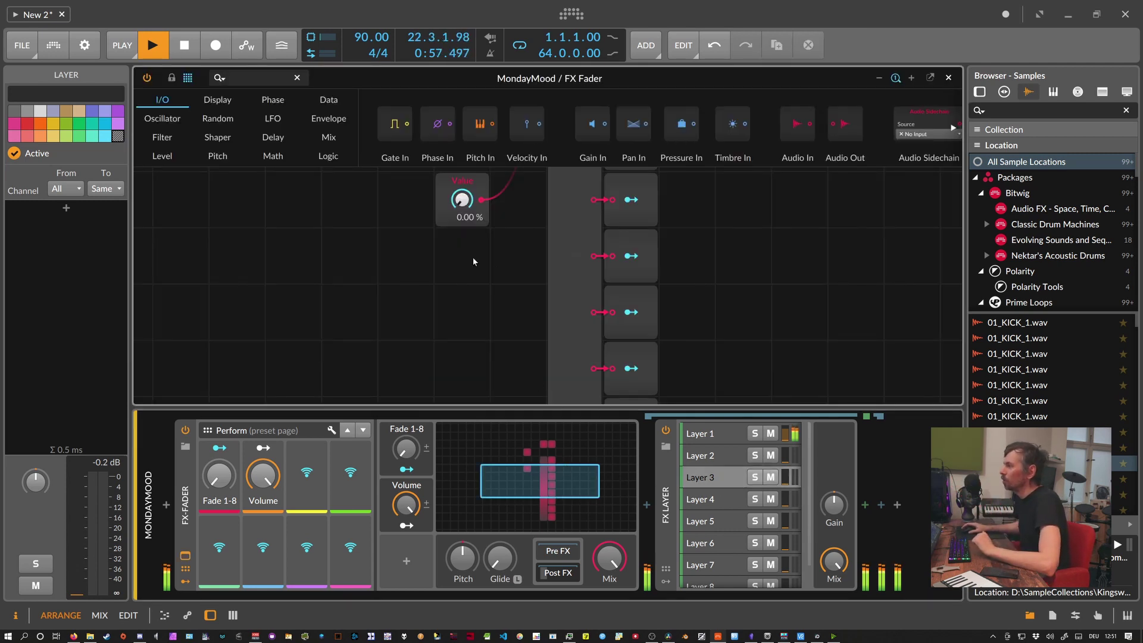
click(628, 234)
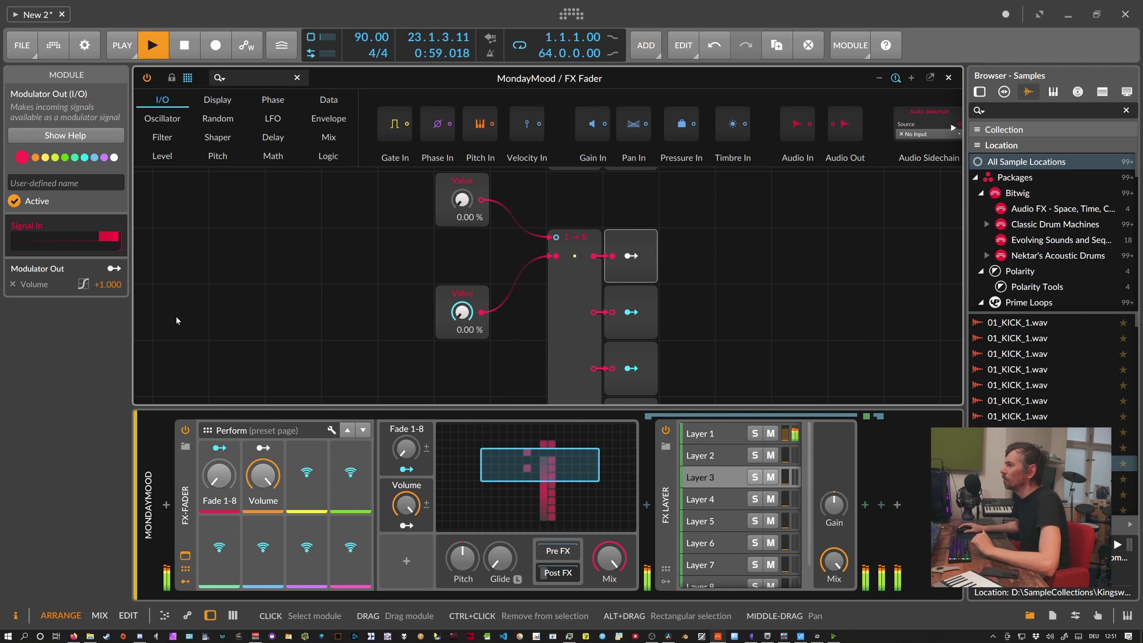
click(83, 287)
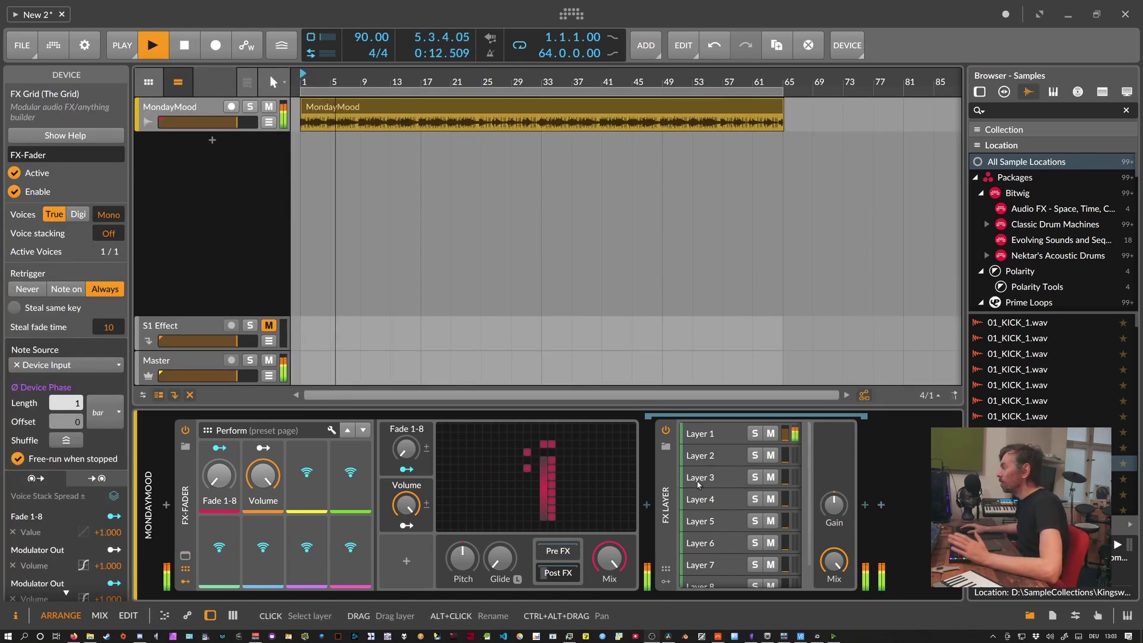
Insert a Pitch Shifter into Layer 1 of the FX Layer and set its pitch shift to about -8.20 st.
click(711, 435)
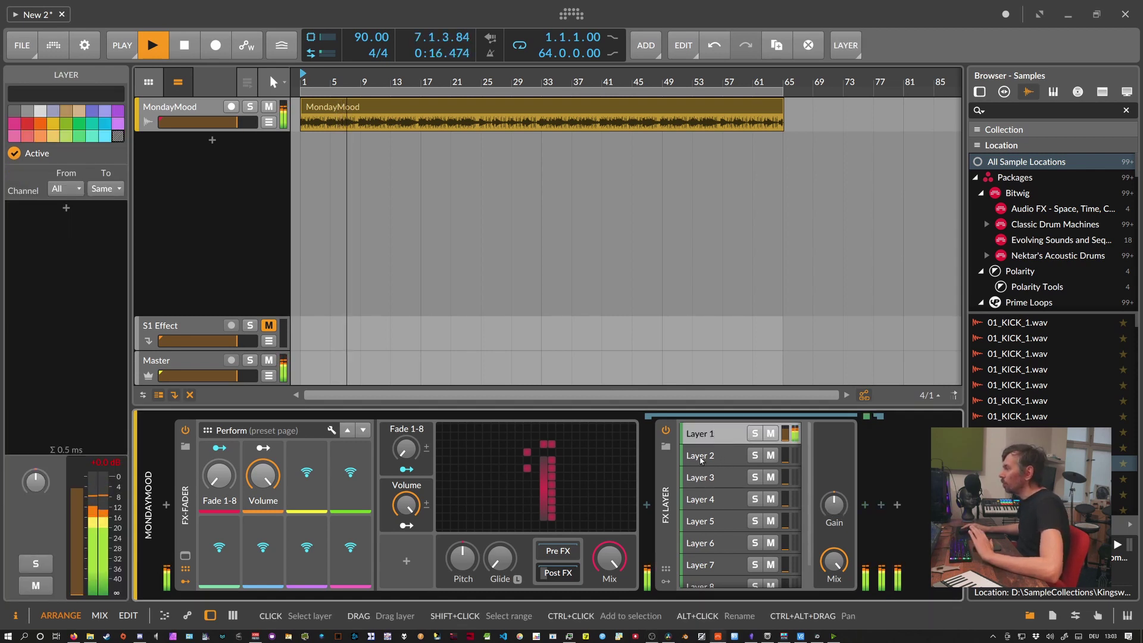
click(865, 505)
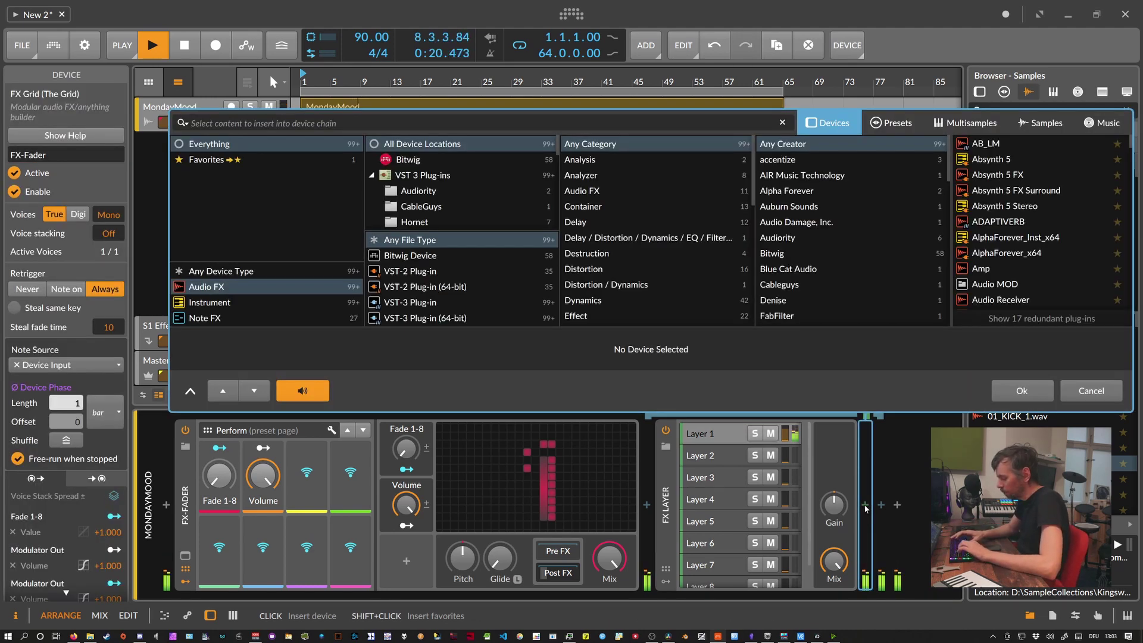
text(pitch)
key(Return)
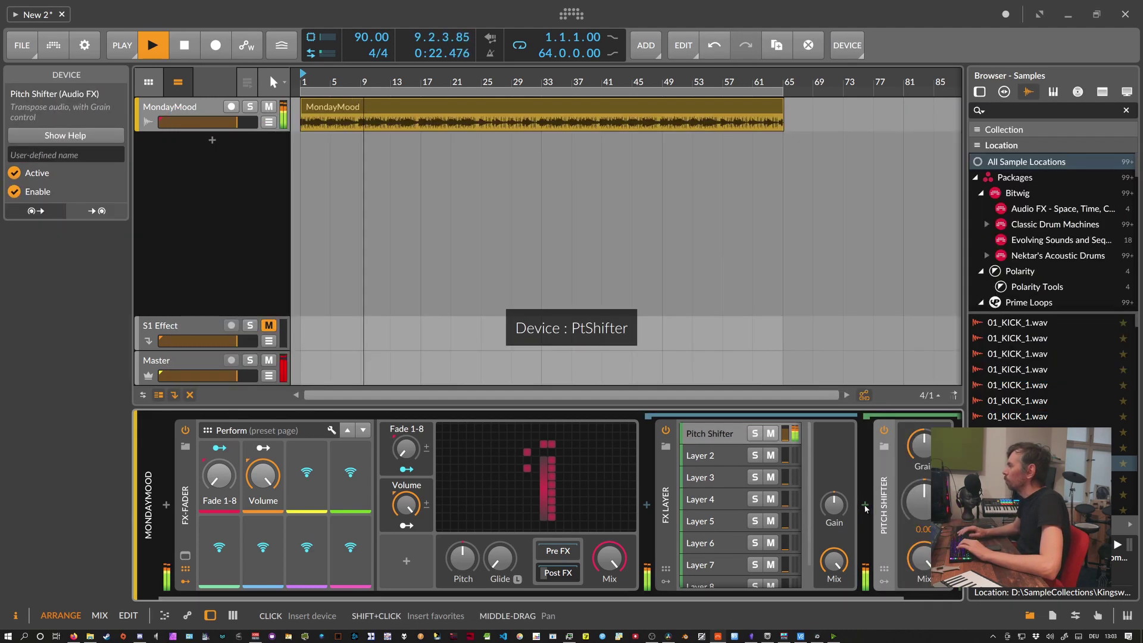
drag(923, 501, 926, 503)
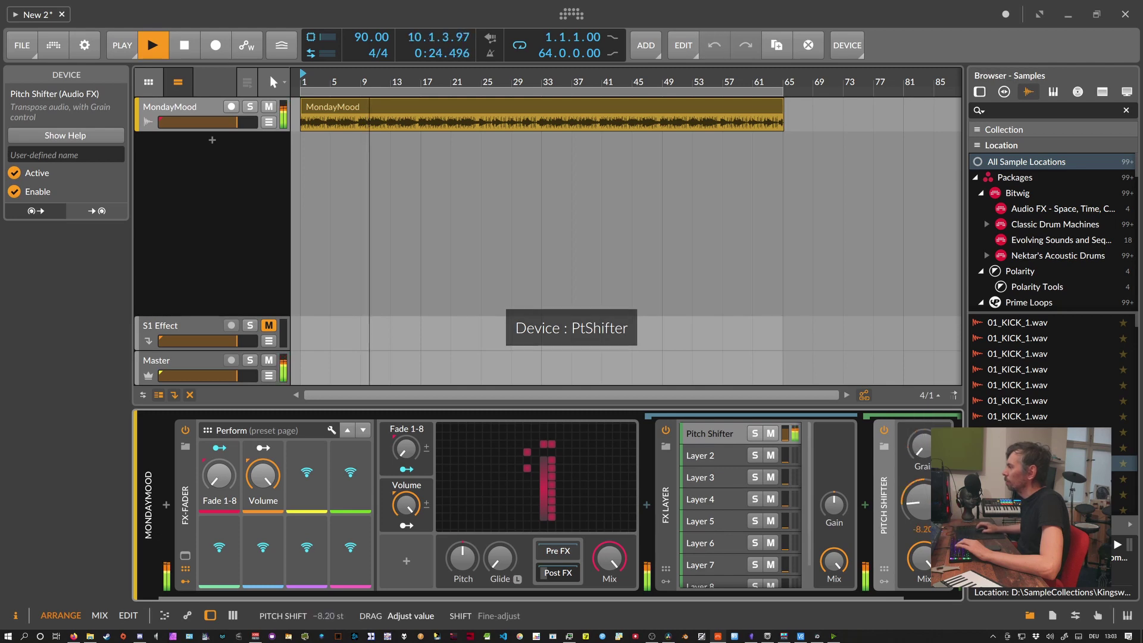
Insert a Pitch Shifter into Layer 2 and set its pitch shift to about +8.01 st.
click(712, 456)
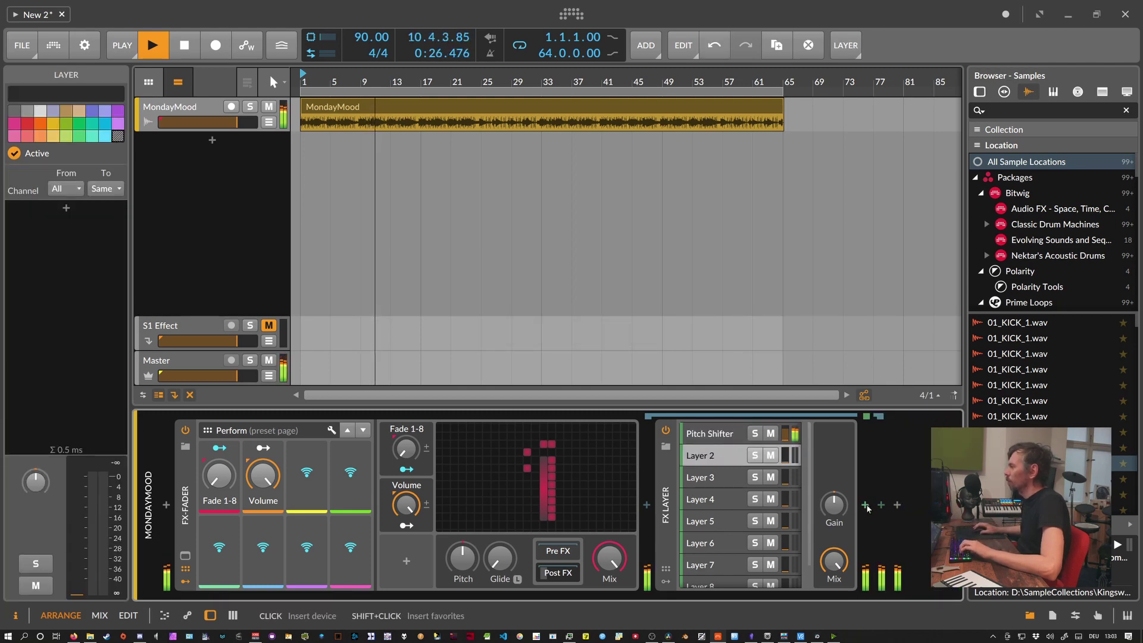
click(865, 505)
text(pitch)
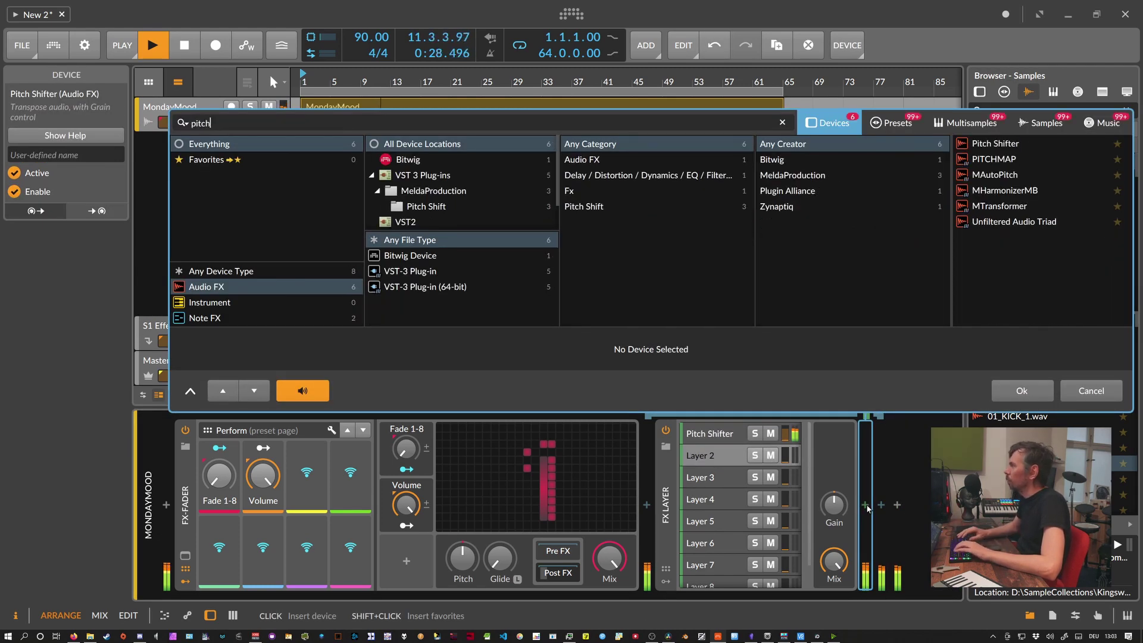
key(Down)
key(Return)
drag(925, 502, 924, 468)
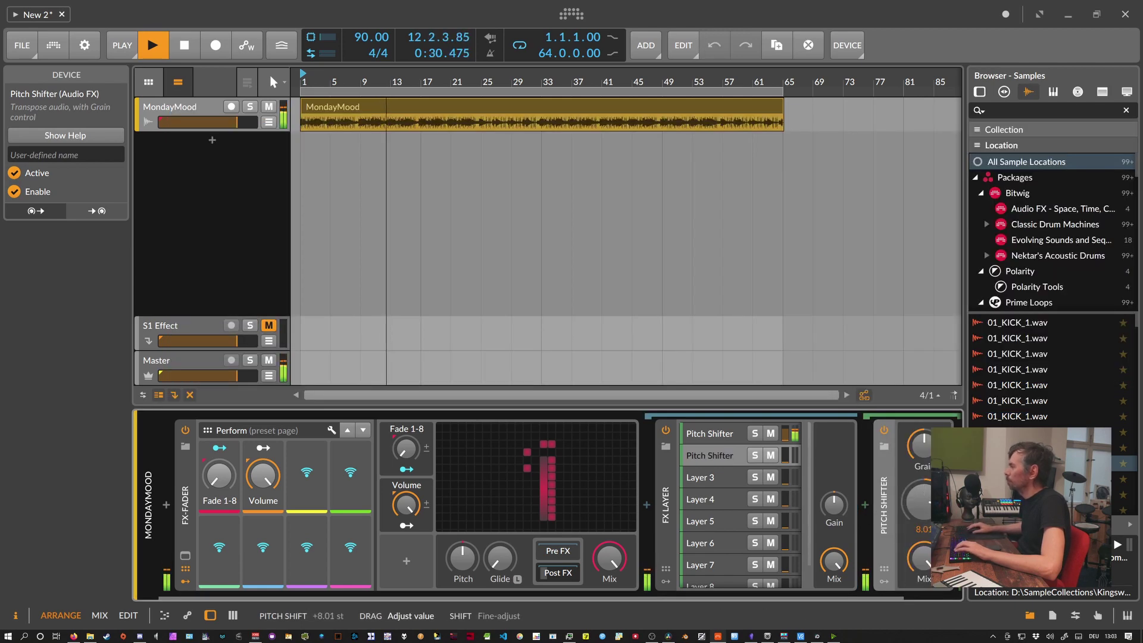
Insert a Reverb into Layer 3 of the FX Layer.
click(735, 477)
click(865, 505)
text(reverb)
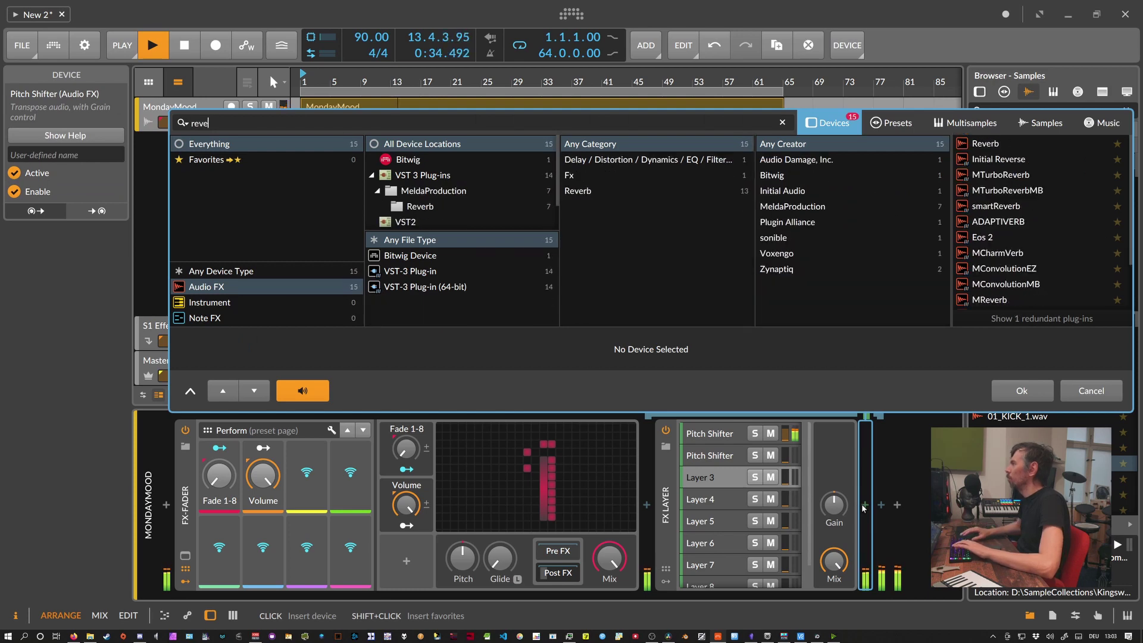
key(Return)
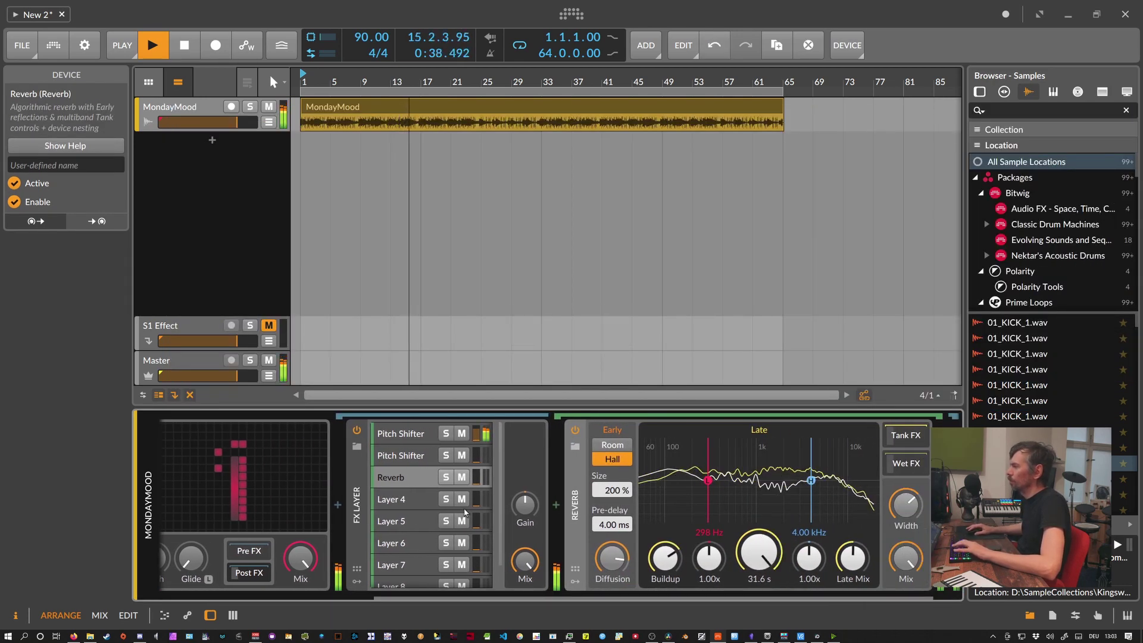
Insert Bitwig's Filter into Layer 4 and lower its cutoff frequency to about 262 Hz.
click(425, 502)
click(865, 505)
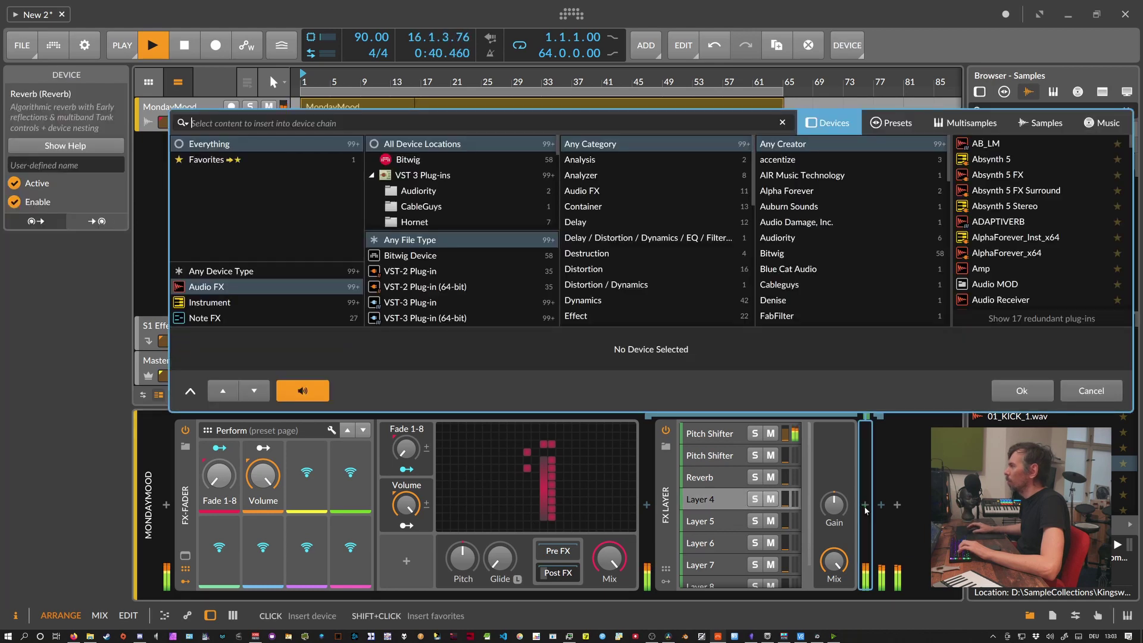
text(filter)
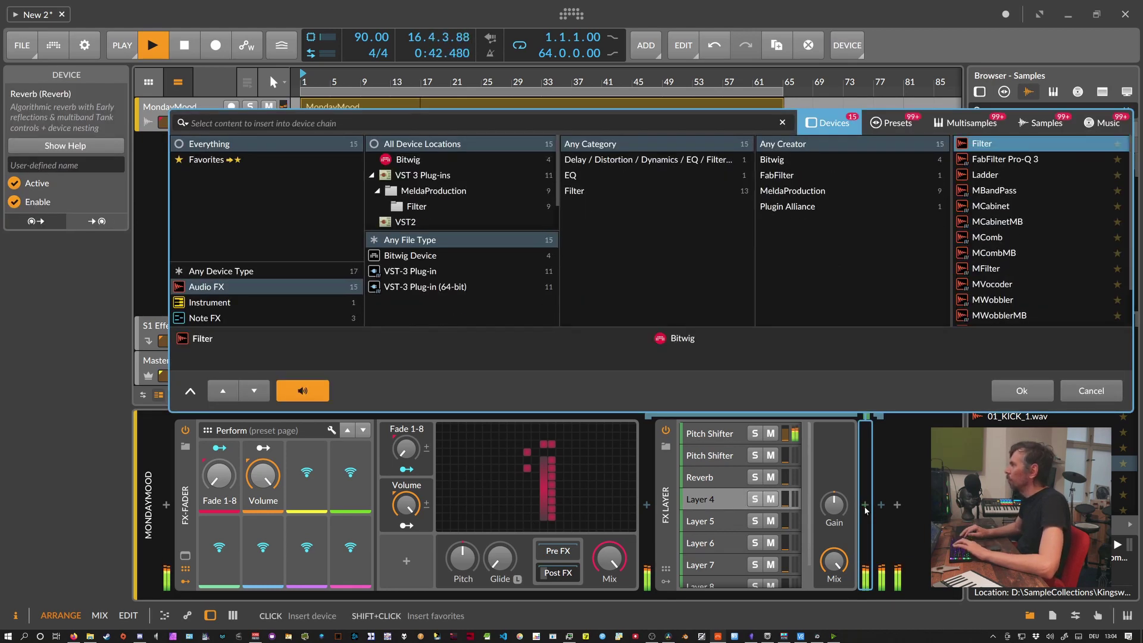
key(Return)
drag(806, 597, 916, 597)
drag(817, 555, 816, 609)
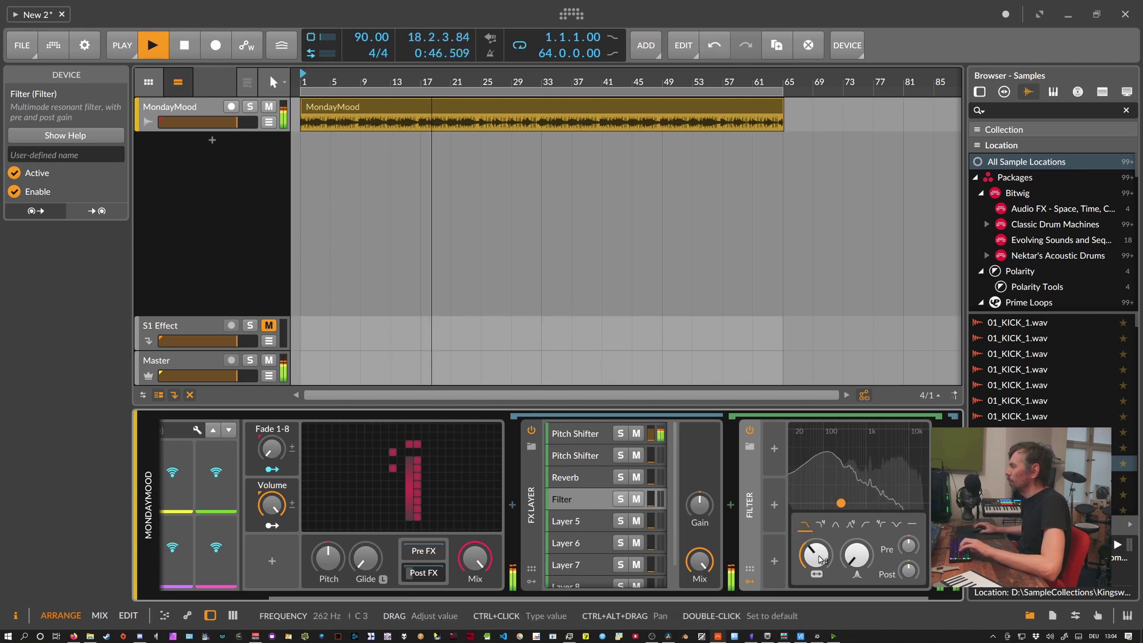
Copy the Filter into Layer 5 and switch the copy to the steeper high-pass mode.
drag(750, 505, 866, 508)
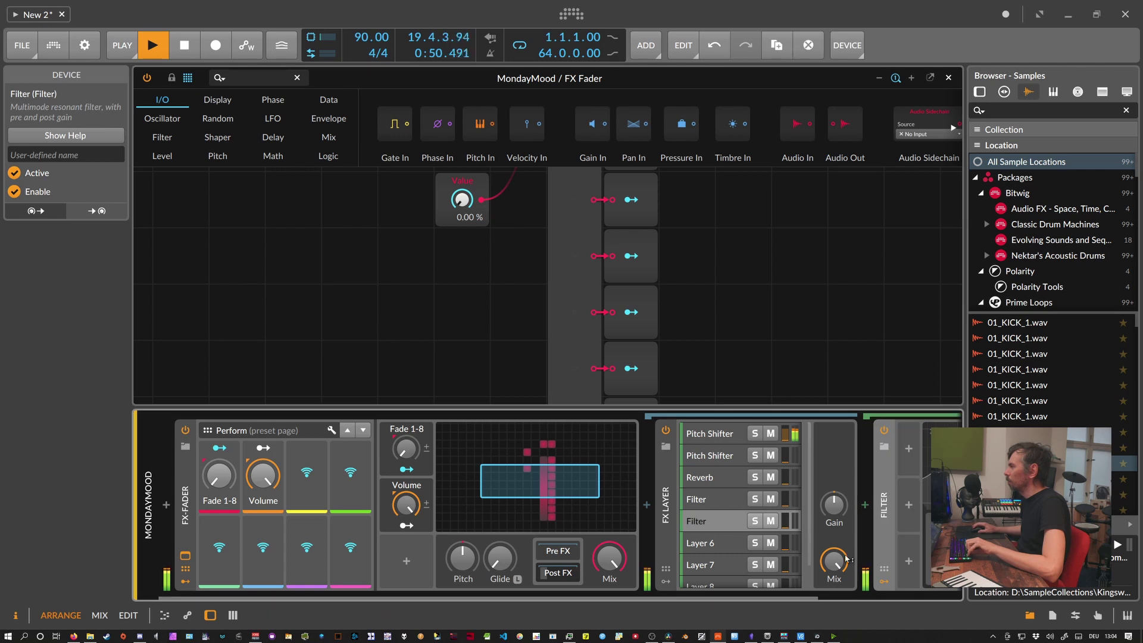
drag(805, 595, 953, 596)
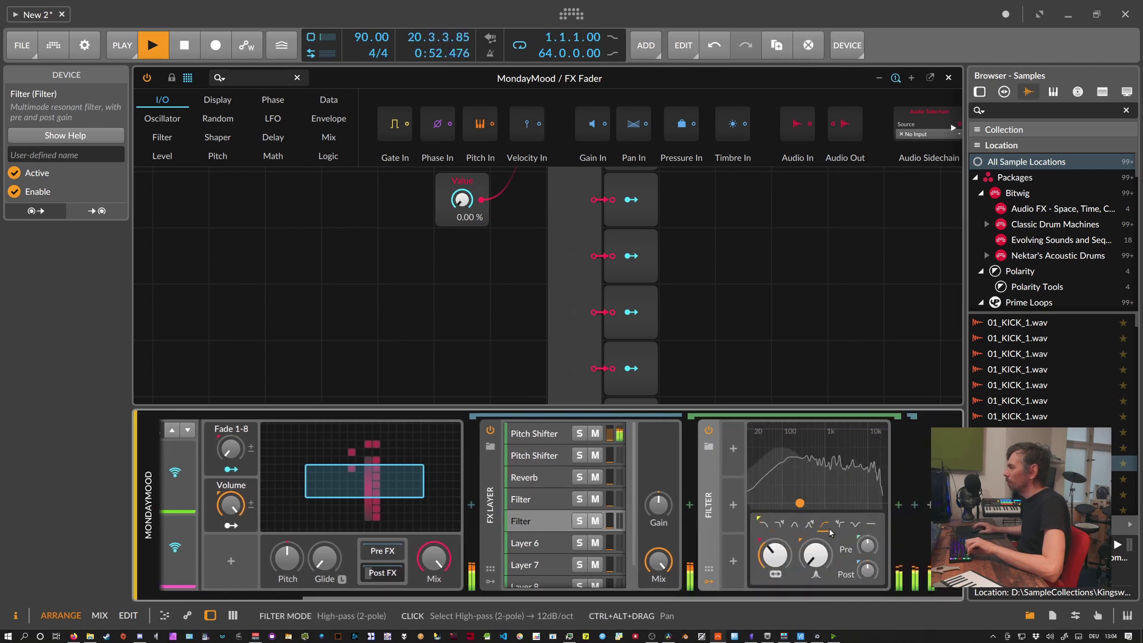
click(840, 527)
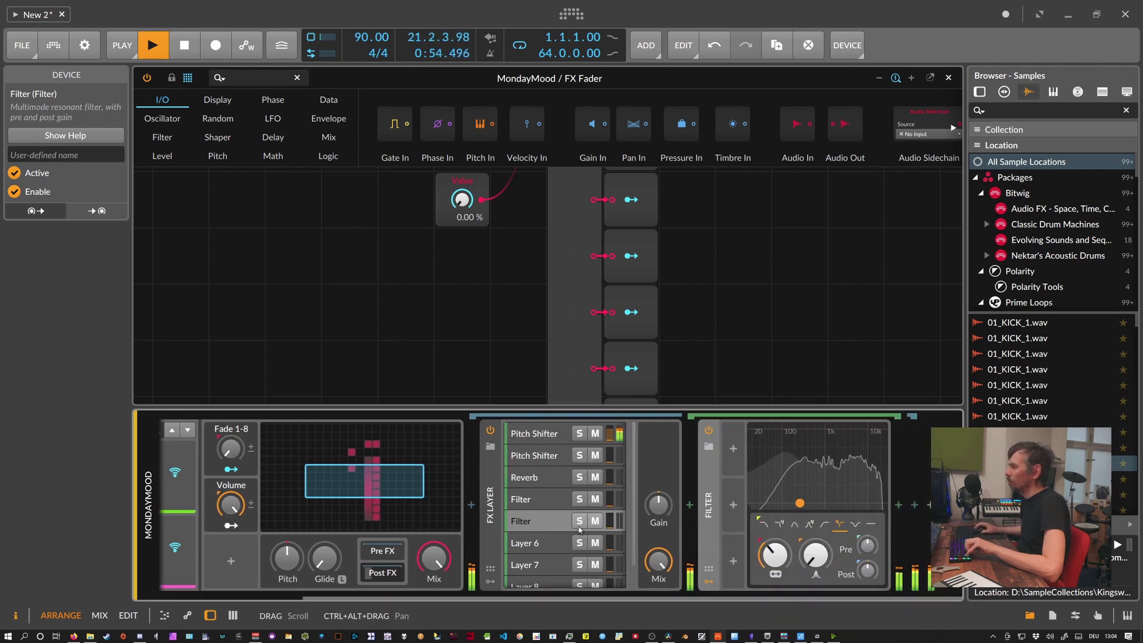
click(549, 519)
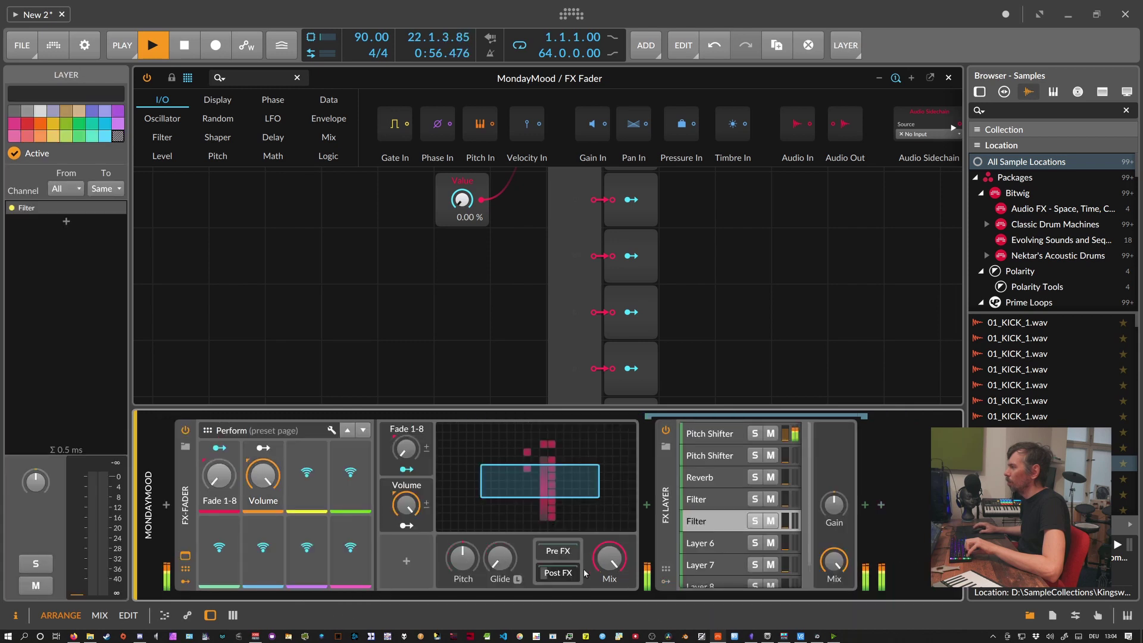
Sweep the Fade 1-8 control through the layers up to about 70.6 %, and close the Grid editor.
drag(219, 476, 219, 473)
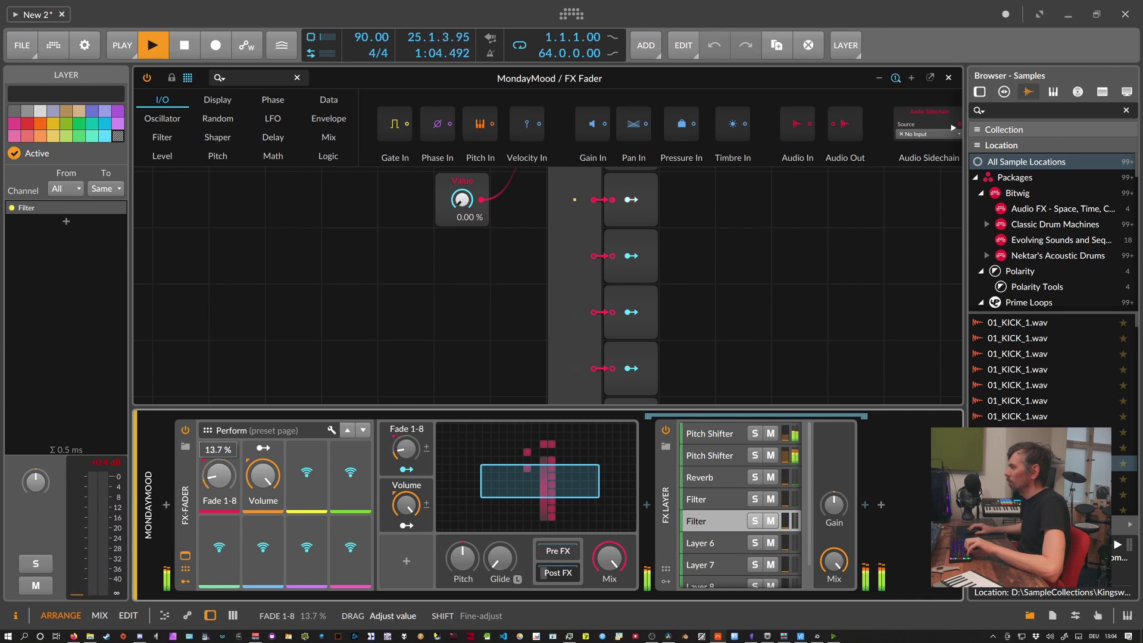
drag(219, 474, 219, 478)
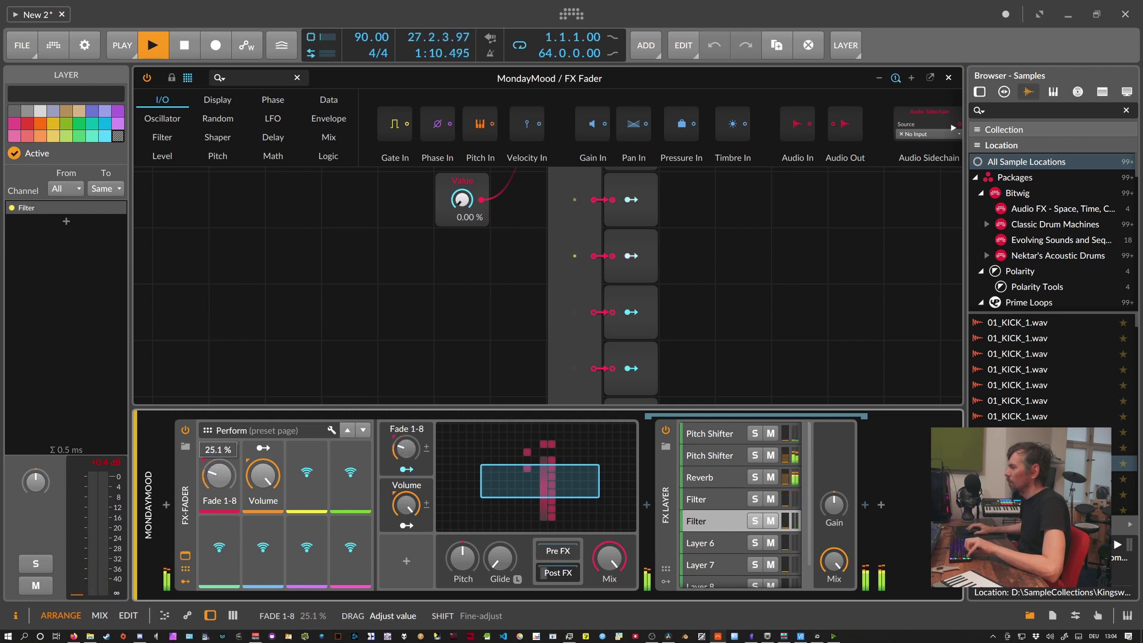
drag(219, 479, 219, 447)
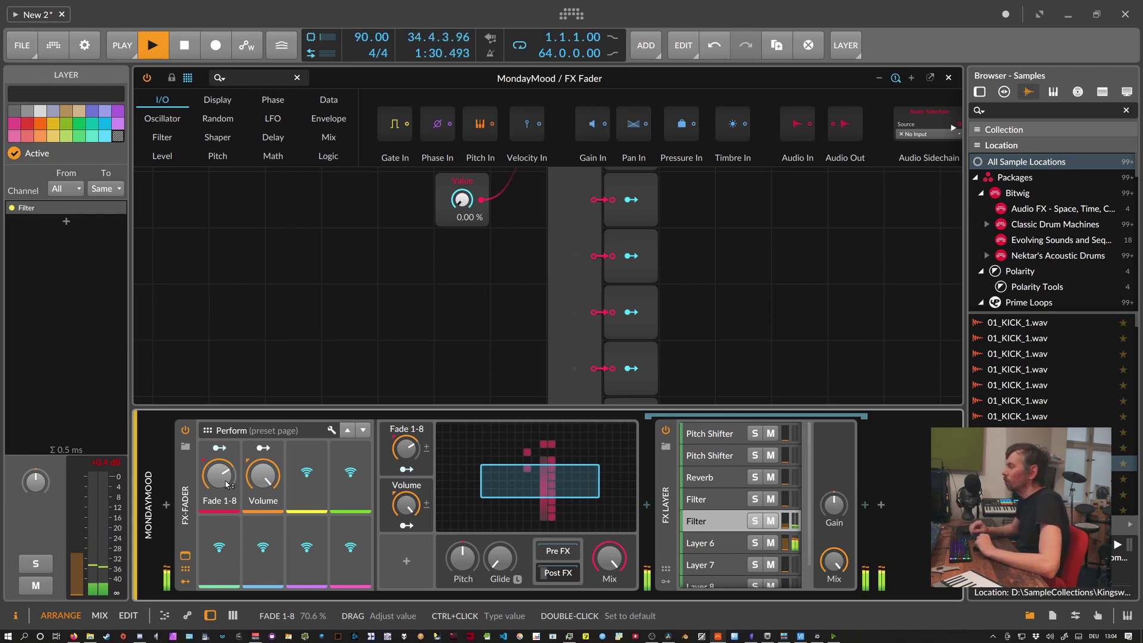
click(948, 78)
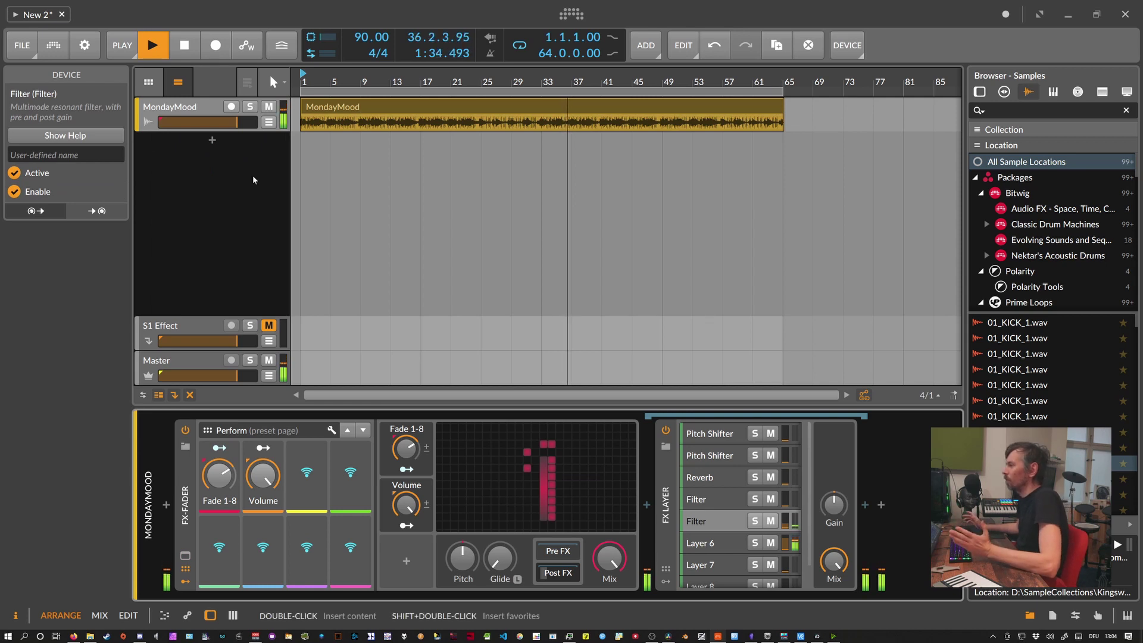
Stop playback and add a new instrument track with the Polysynth below MondayMood.
click(231, 190)
key(space)
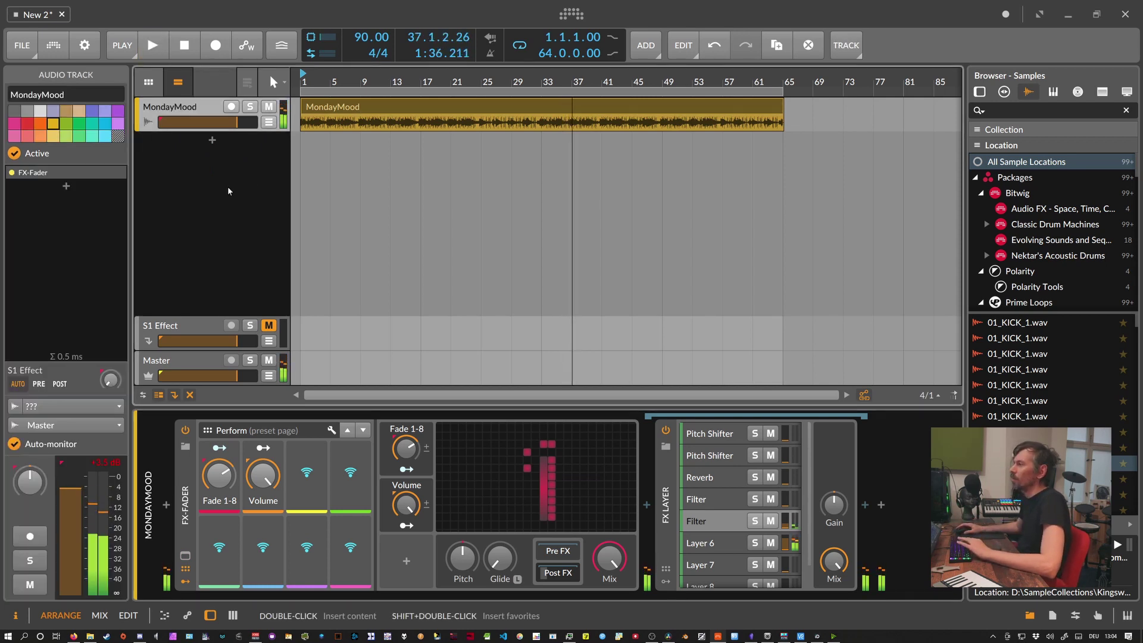
click(212, 141)
text(poly)
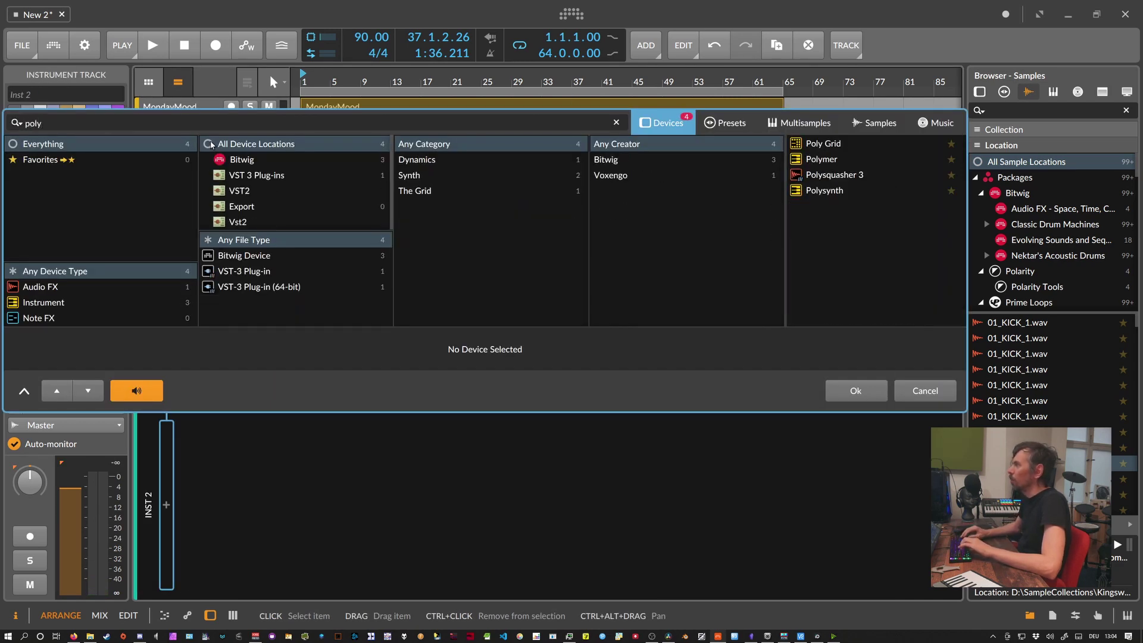
key(Down)
key(Down)
key(Down)
key(Return)
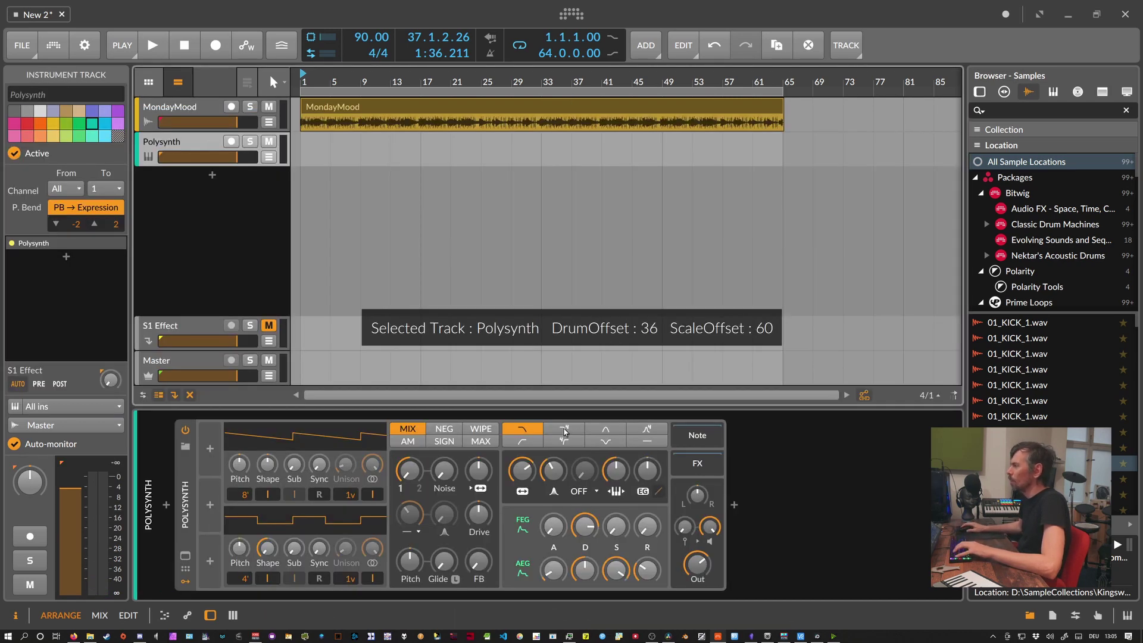
Insert the FX-Fader preset after the Polysynth in the device chain.
click(735, 505)
text(fx)
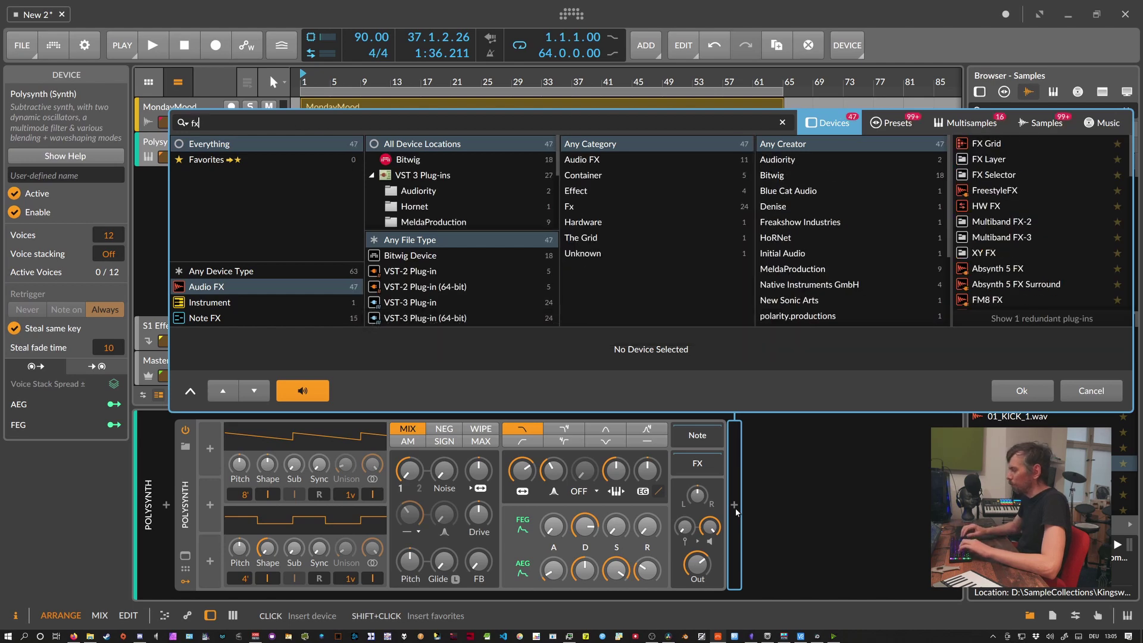
text( fader)
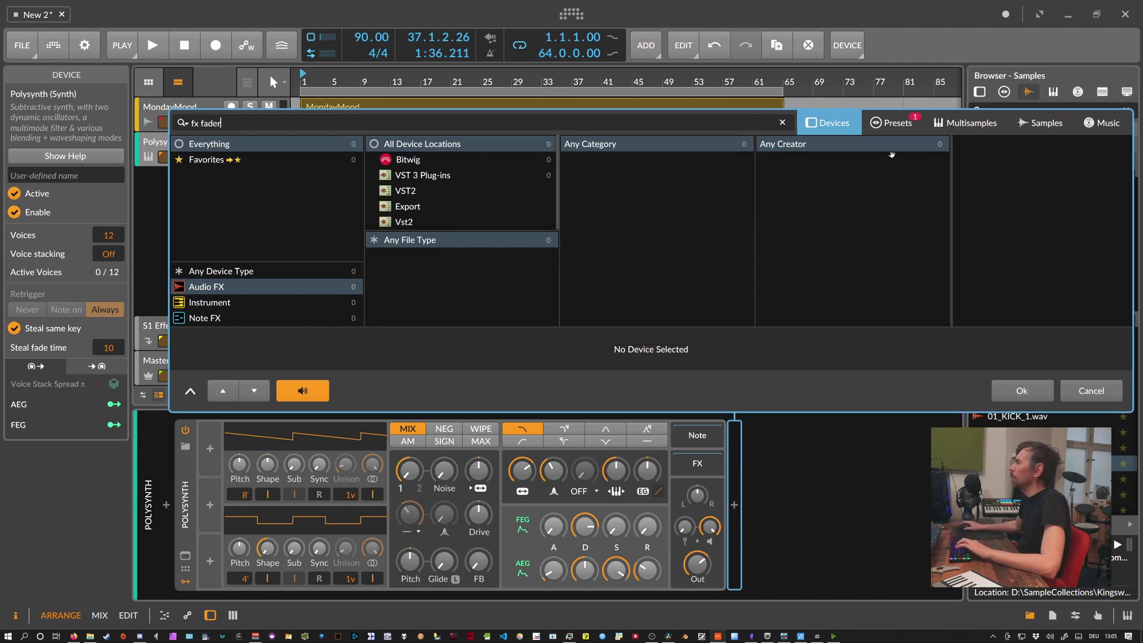
click(893, 128)
double_click(893, 144)
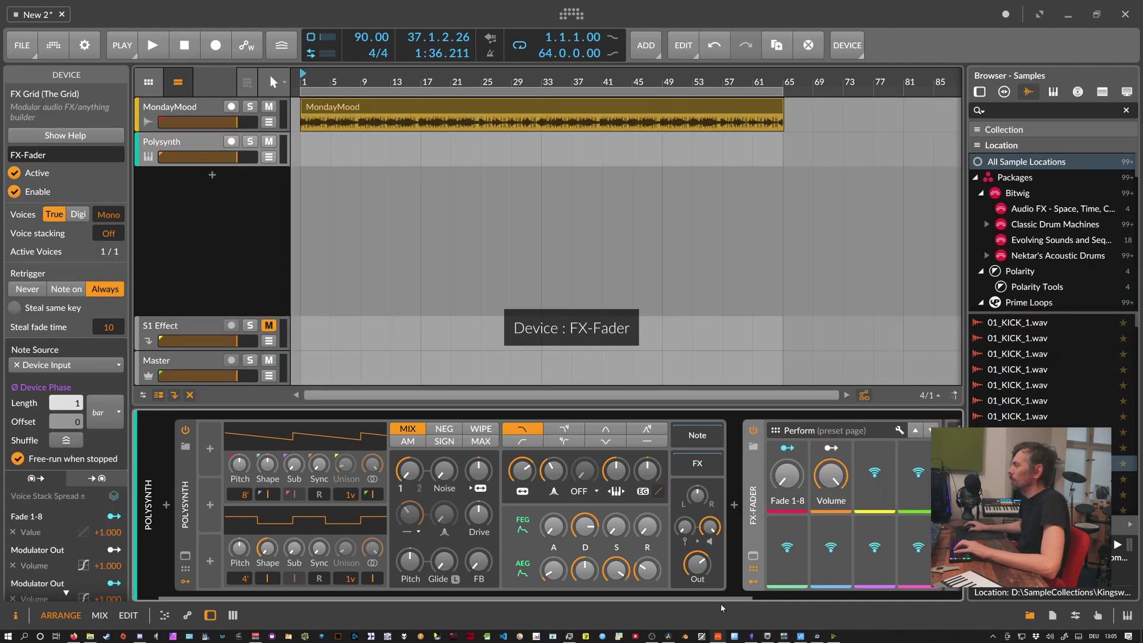
drag(722, 599, 895, 596)
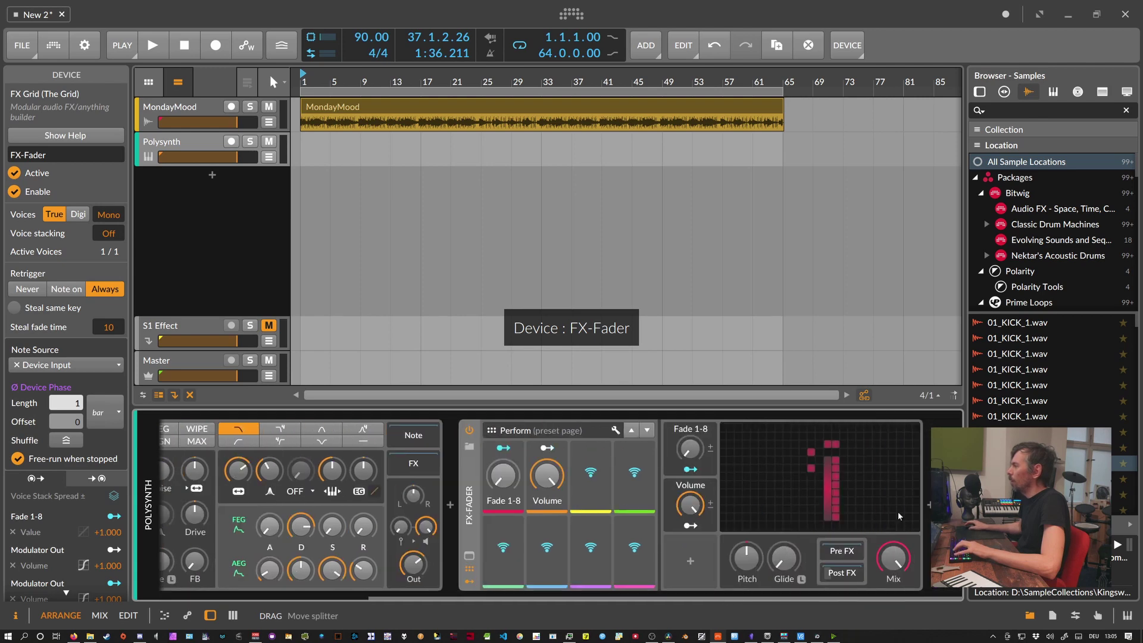
Expand the FX-Fader's Post FX chain and insert ValhallaSupermassive into Layer 1 of its FX Layer.
click(815, 578)
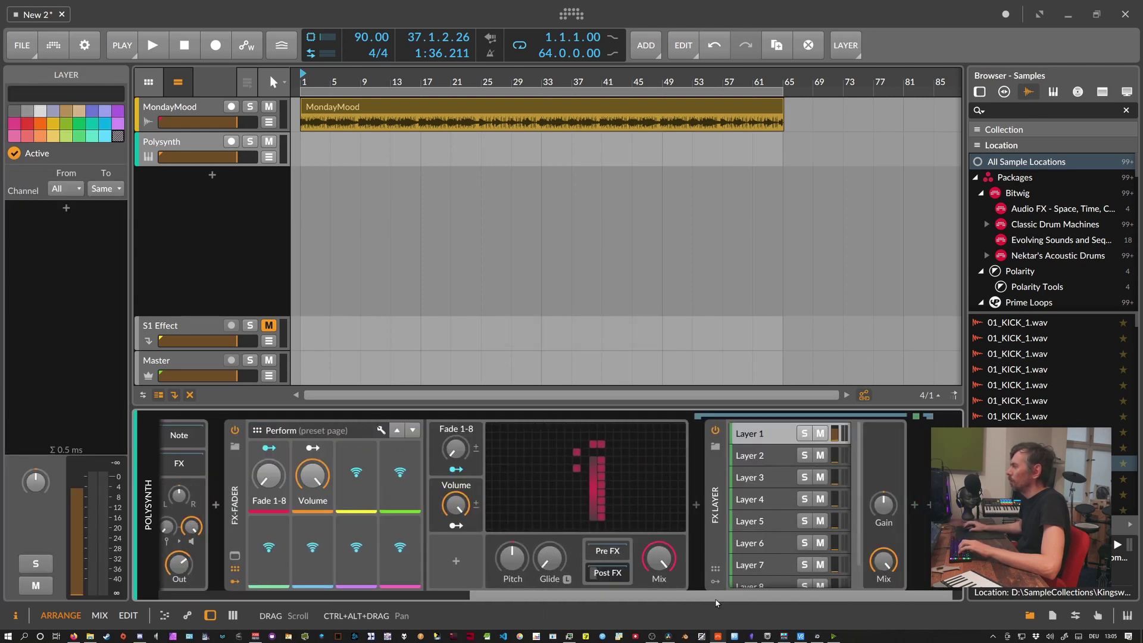
click(899, 505)
text(super)
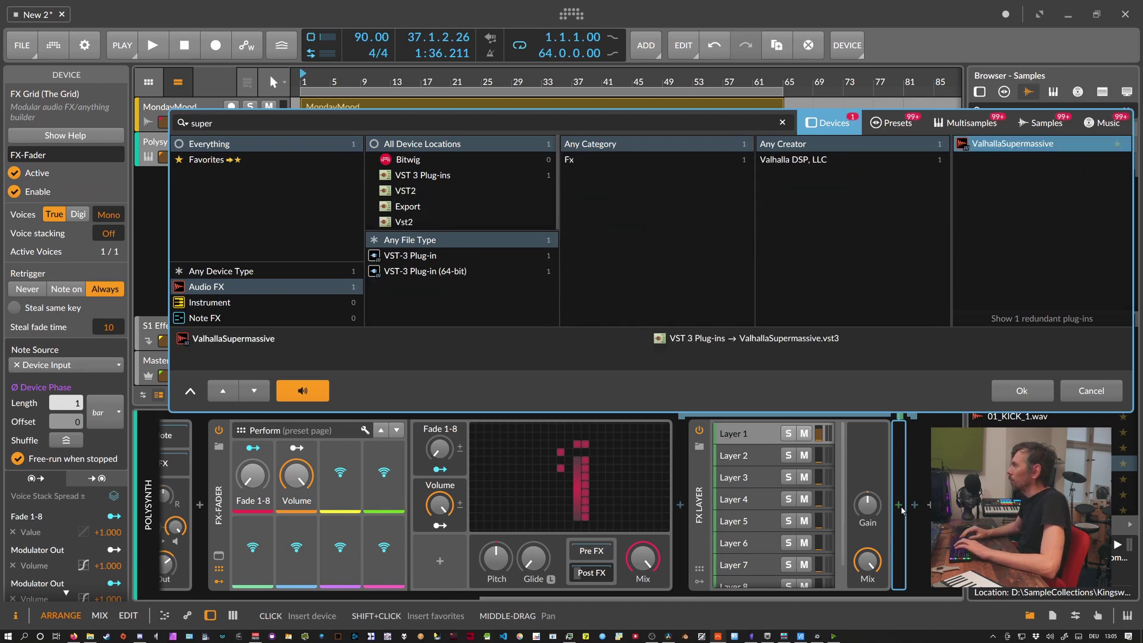
key(Return)
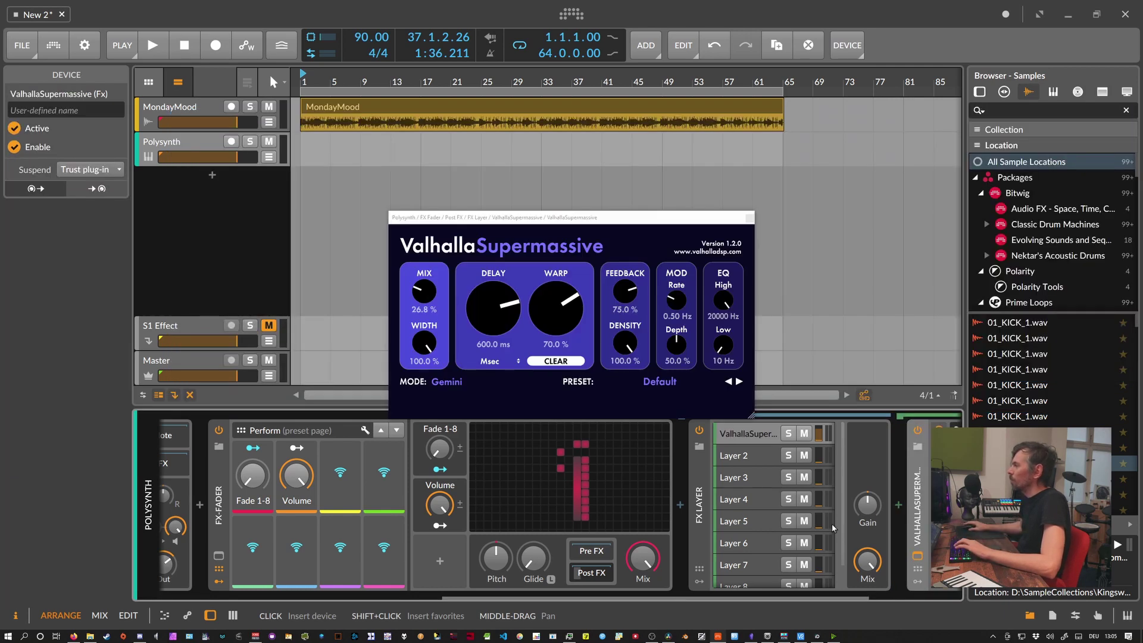
Load the CygnusX1 reverb preset in Layer 1's ValhallaSupermassive and raise its mix to 100 %.
click(661, 383)
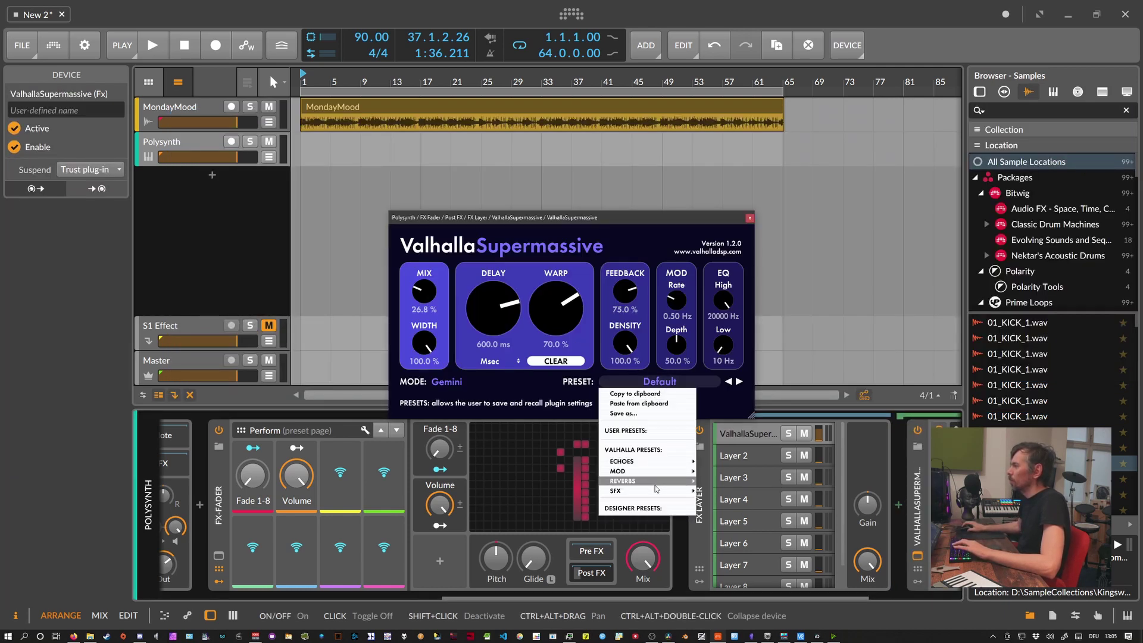
mouse_move(656, 482)
mouse_move(719, 475)
click(777, 424)
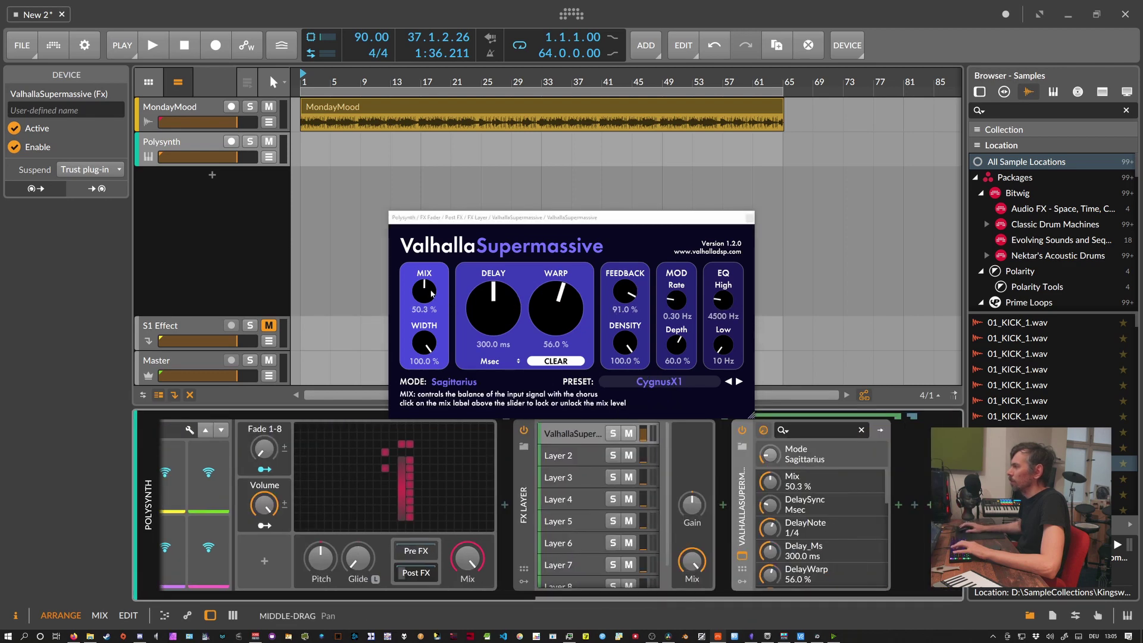
drag(431, 294, 433, 238)
Copy the ValhallaSupermassive from Layer 1 into Layers 2 and 3 of the FX Layer.
drag(743, 489, 701, 478)
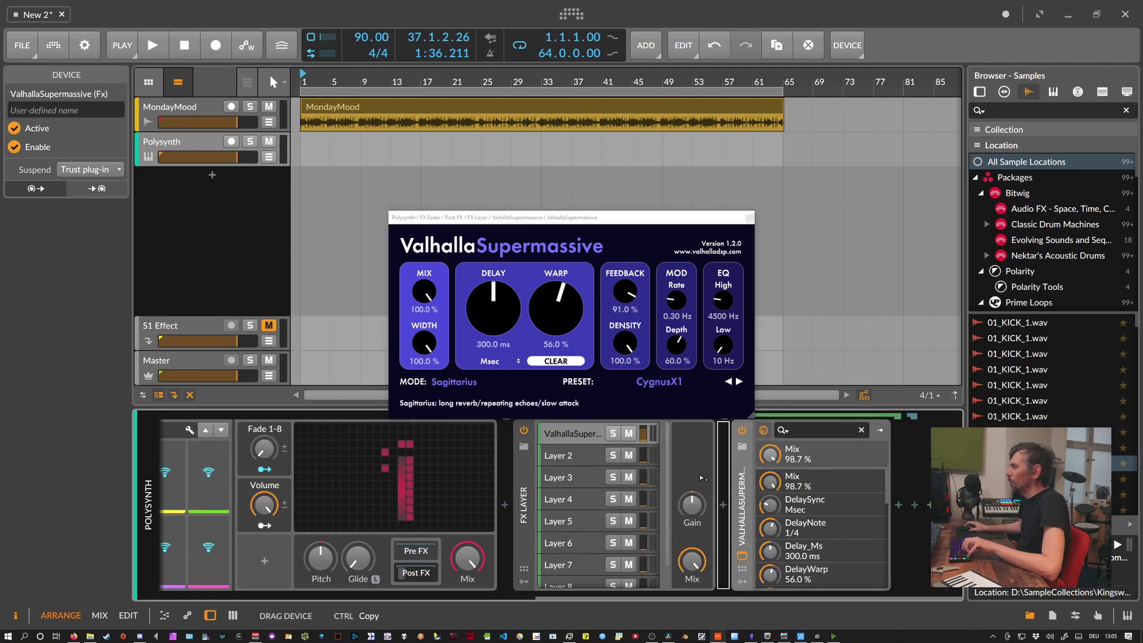
drag(600, 454, 894, 494)
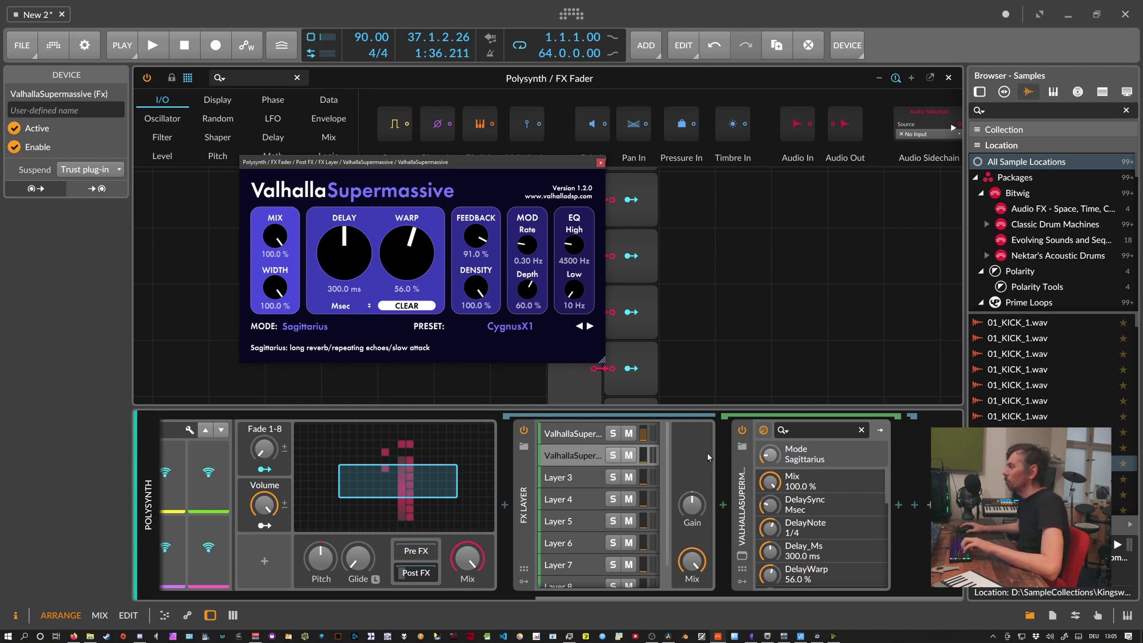
click(741, 478)
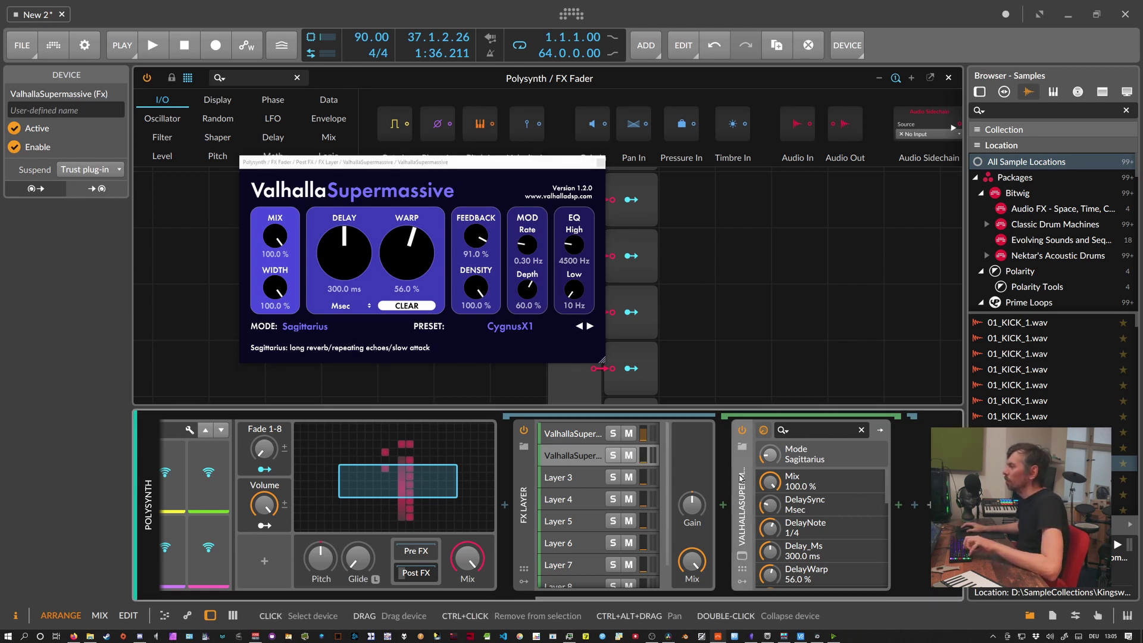
mouse_move(740, 478)
mouse_down()
mouse_move(596, 479)
mouse_move(753, 467)
mouse_up()
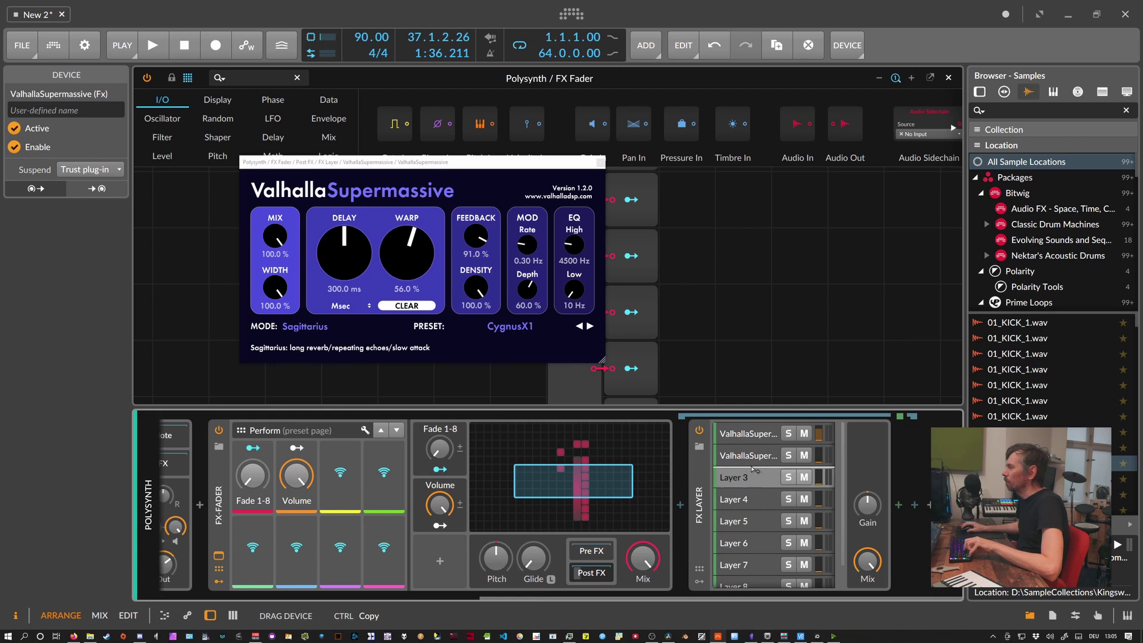
drag(824, 480, 821, 480)
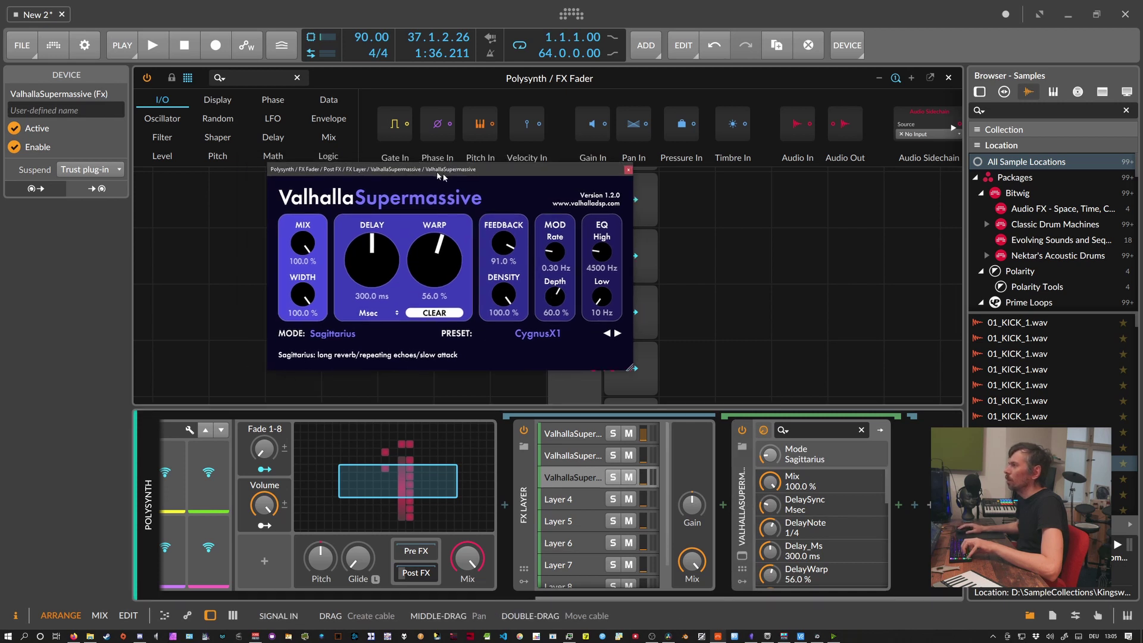
Load the medium reverb preset CirrusMinorEightNoteVerb in Layer 3's ValhallaSupermassive.
click(563, 340)
mouse_move(554, 440)
mouse_move(655, 439)
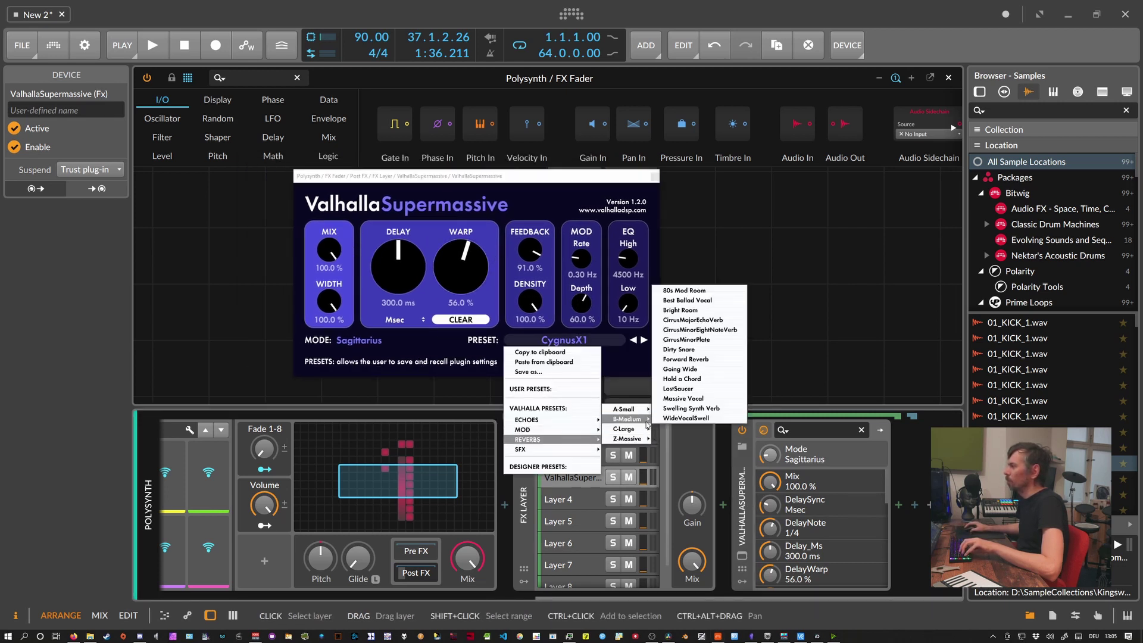
click(691, 332)
Load the echo preset Make Everything Better in Layer 2's ValhallaSupermassive, and close both plug-in windows.
click(596, 457)
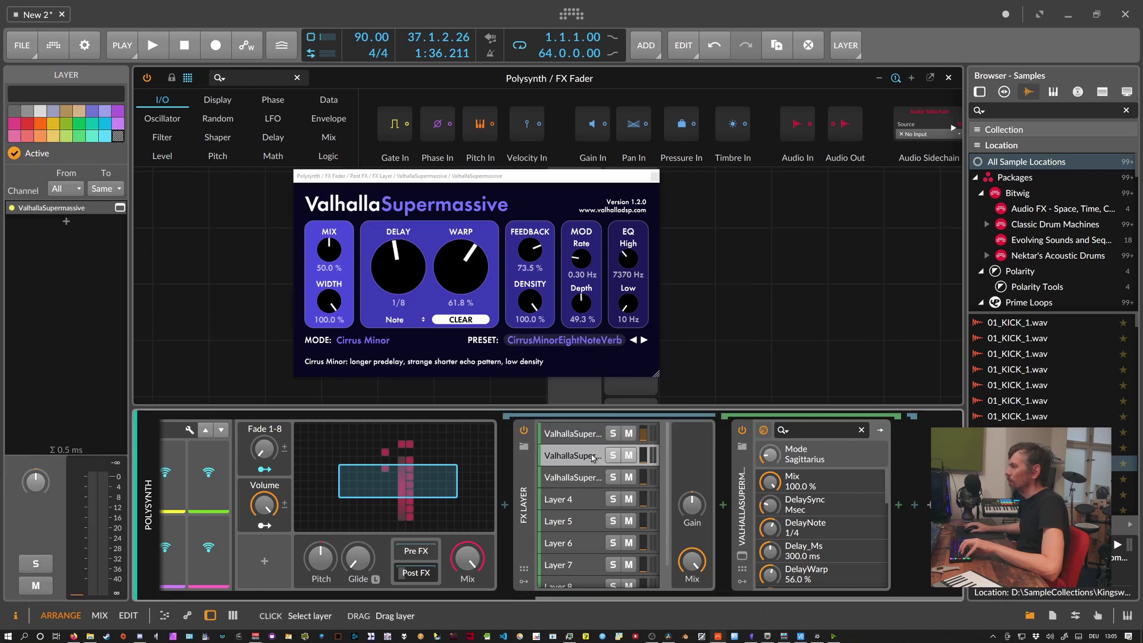
click(742, 555)
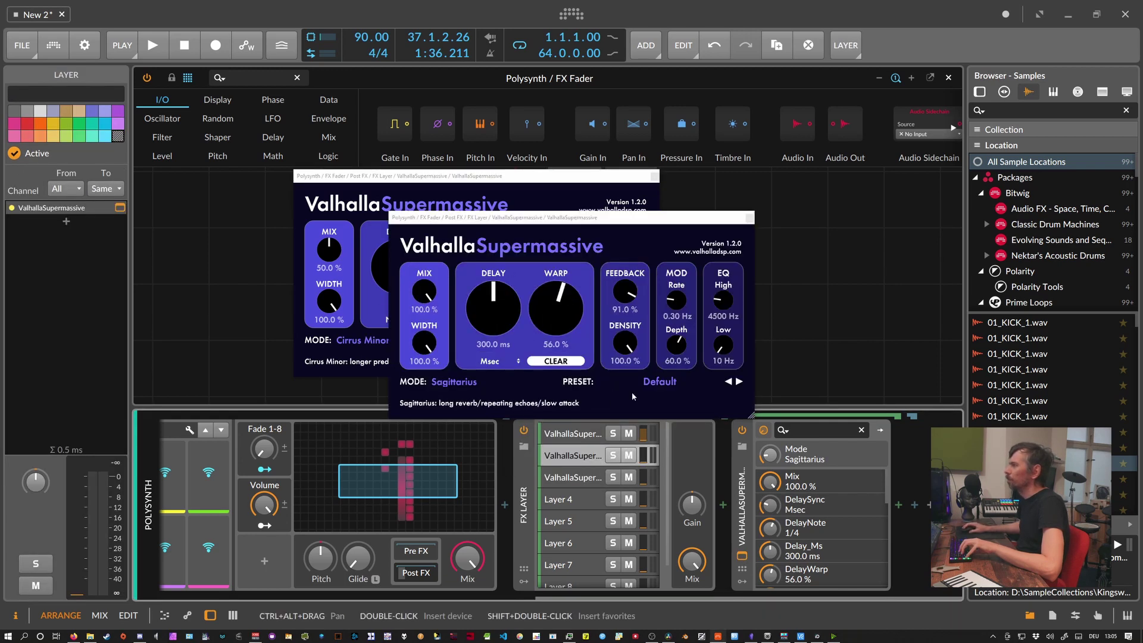
click(649, 382)
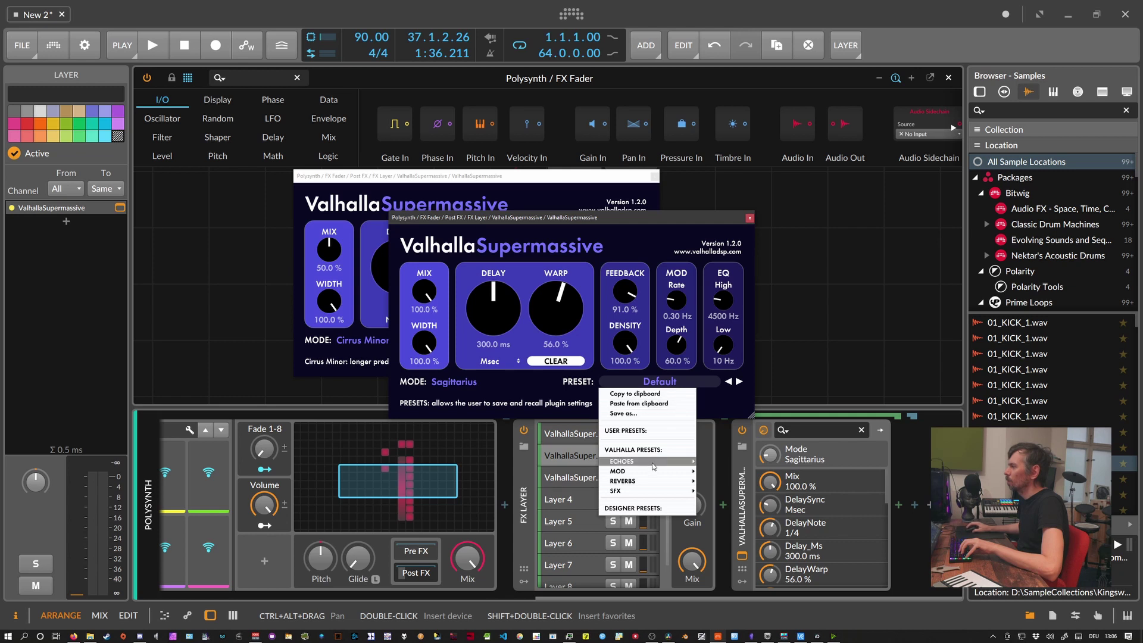
mouse_move(653, 467)
mouse_move(736, 444)
click(779, 434)
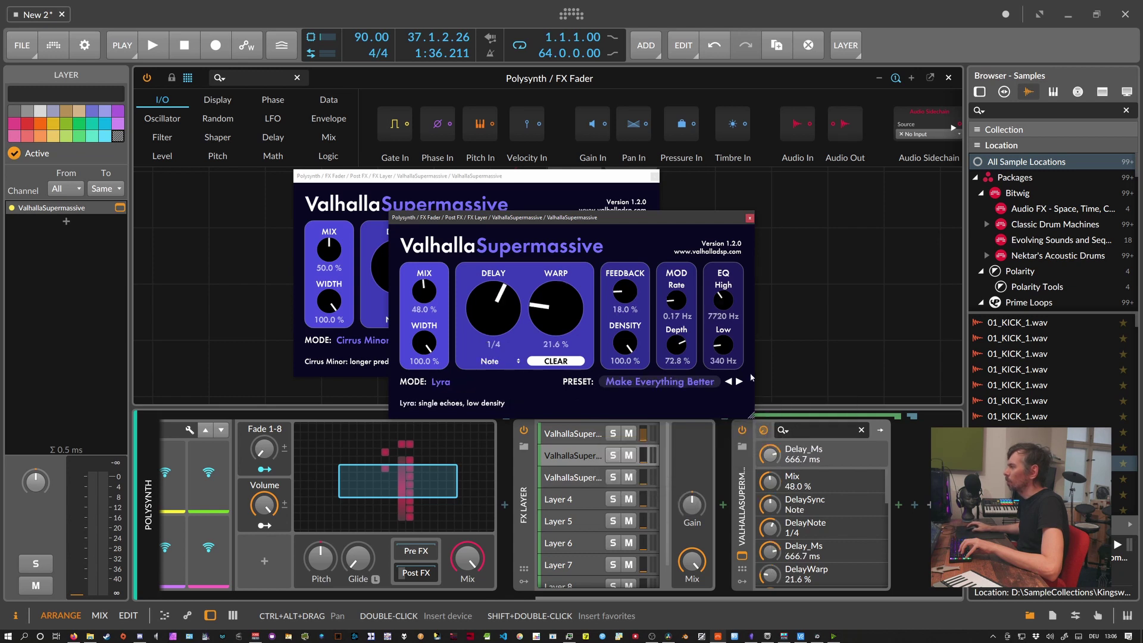
click(749, 218)
click(654, 177)
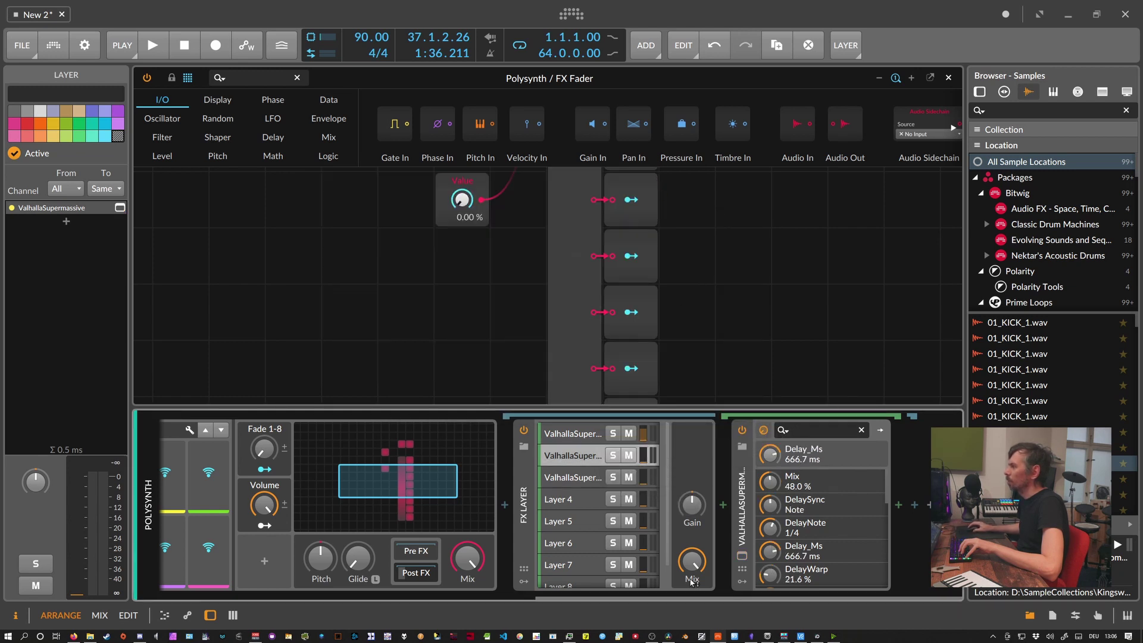
Lower the Polysynth's filter cutoff to 450 Hz, set the first oscillator to 16 unison voices, and lengthen the amplitude envelope's attack and release.
drag(586, 596, 505, 596)
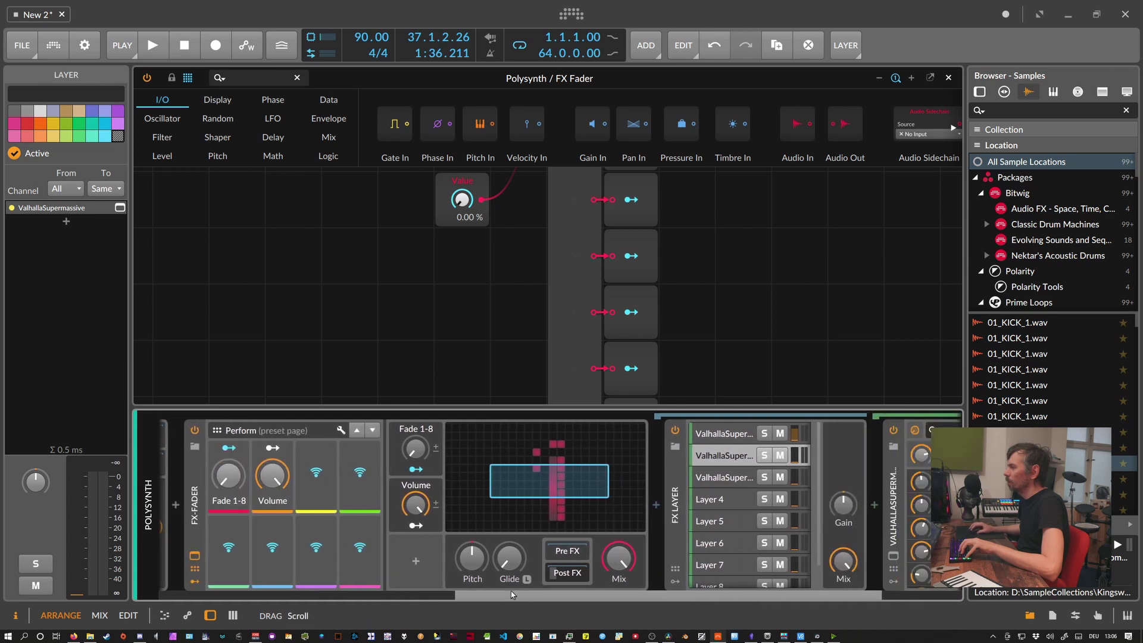
click(575, 578)
drag(576, 597, 334, 595)
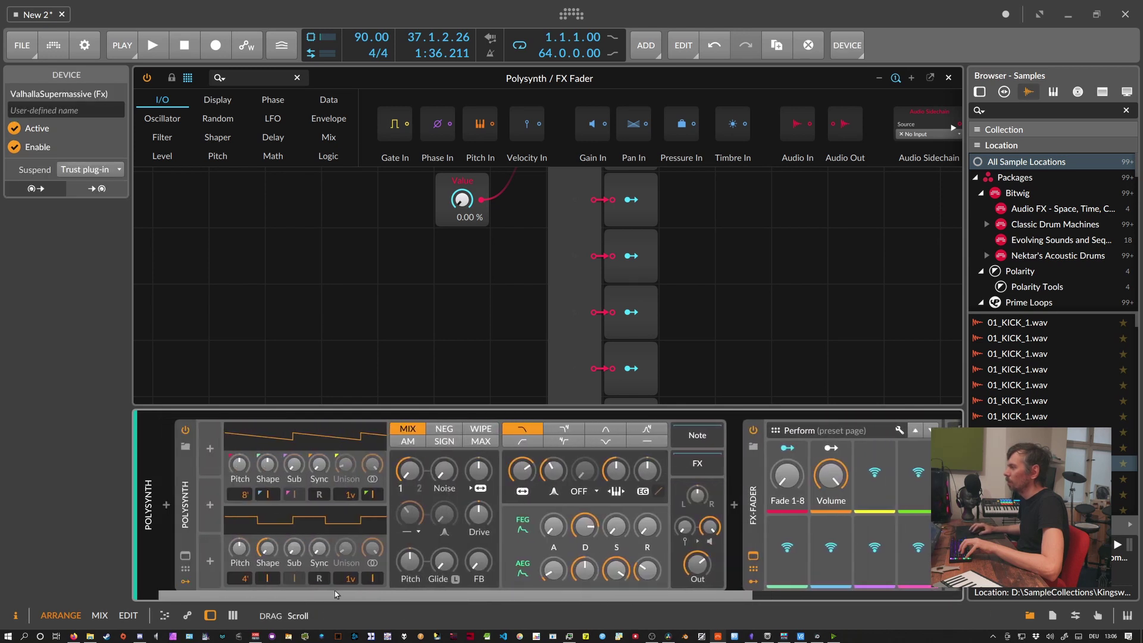
drag(522, 471, 522, 506)
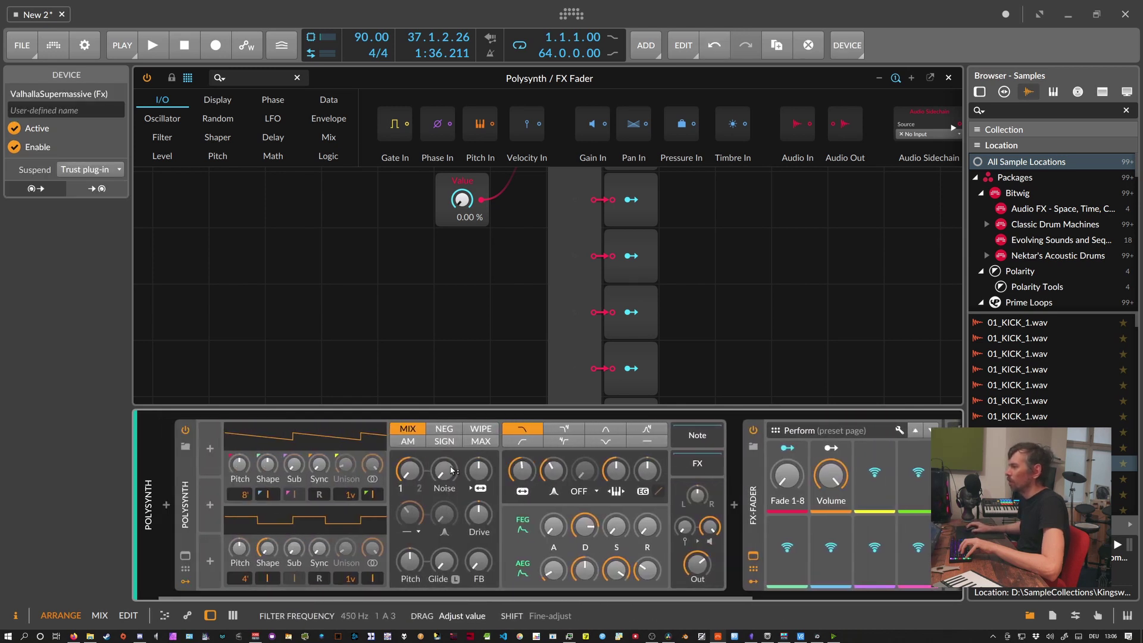
drag(349, 495, 349, 438)
drag(555, 570, 553, 494)
drag(647, 570, 648, 554)
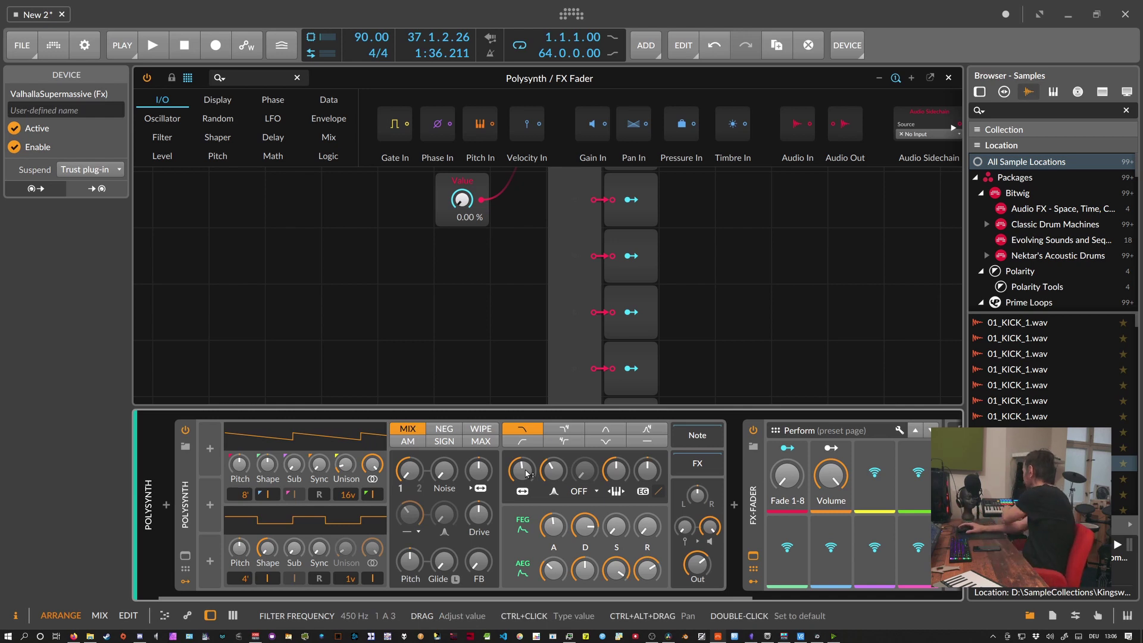
Select the Polysynth track and sweep the FX-Fader's Fade 1-8 control across the first layers into Layer 4.
click(150, 496)
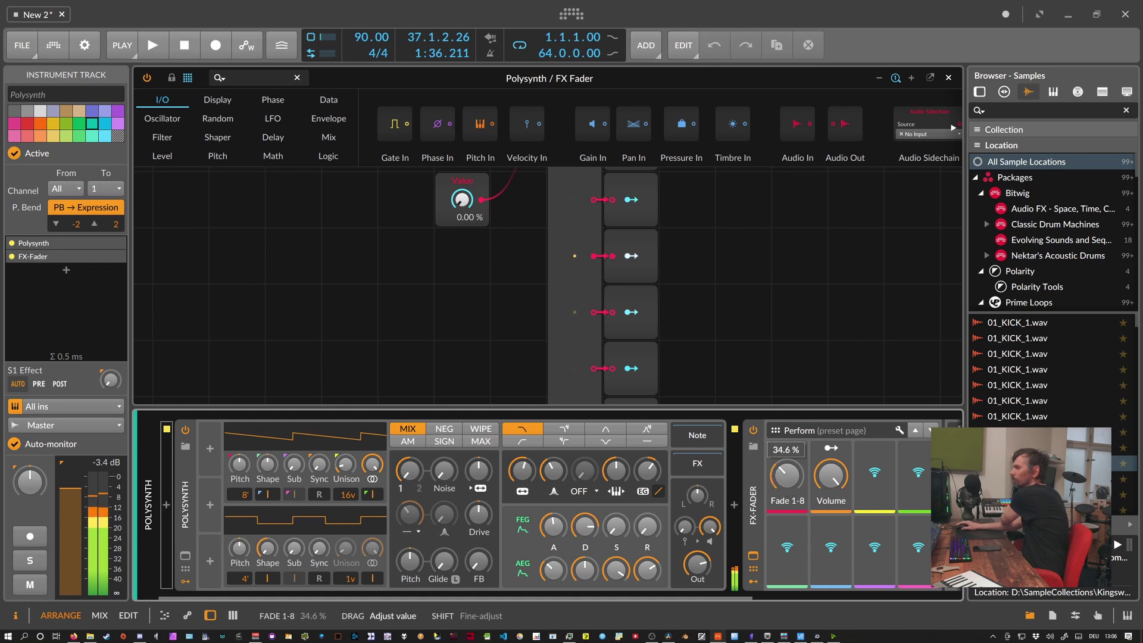
scroll(805, 572, right, 3)
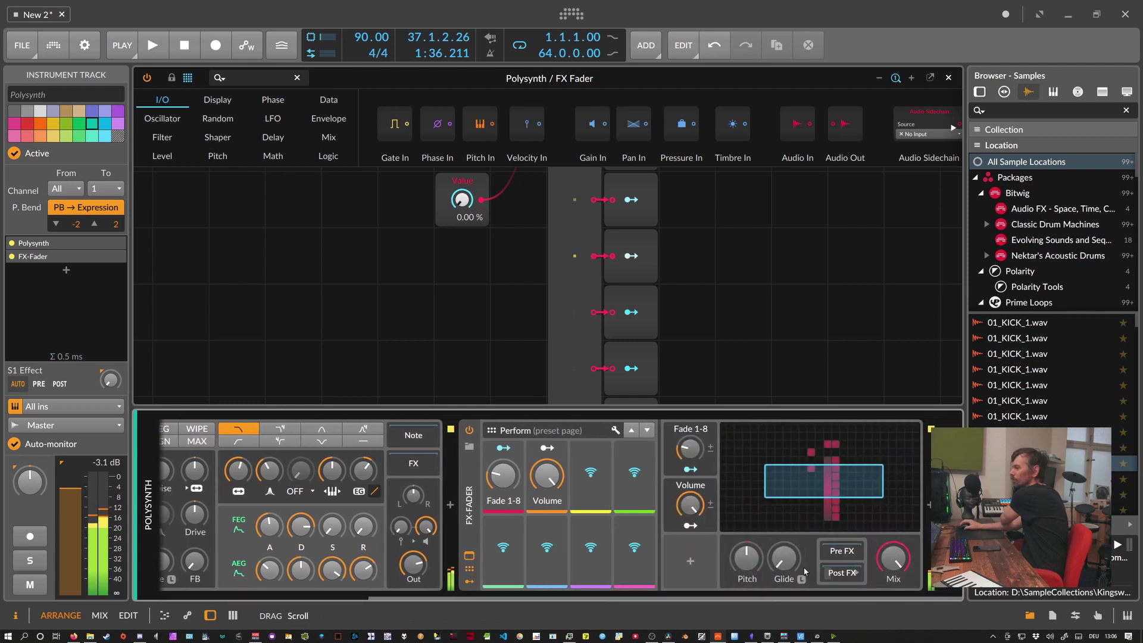
drag(605, 597, 696, 593)
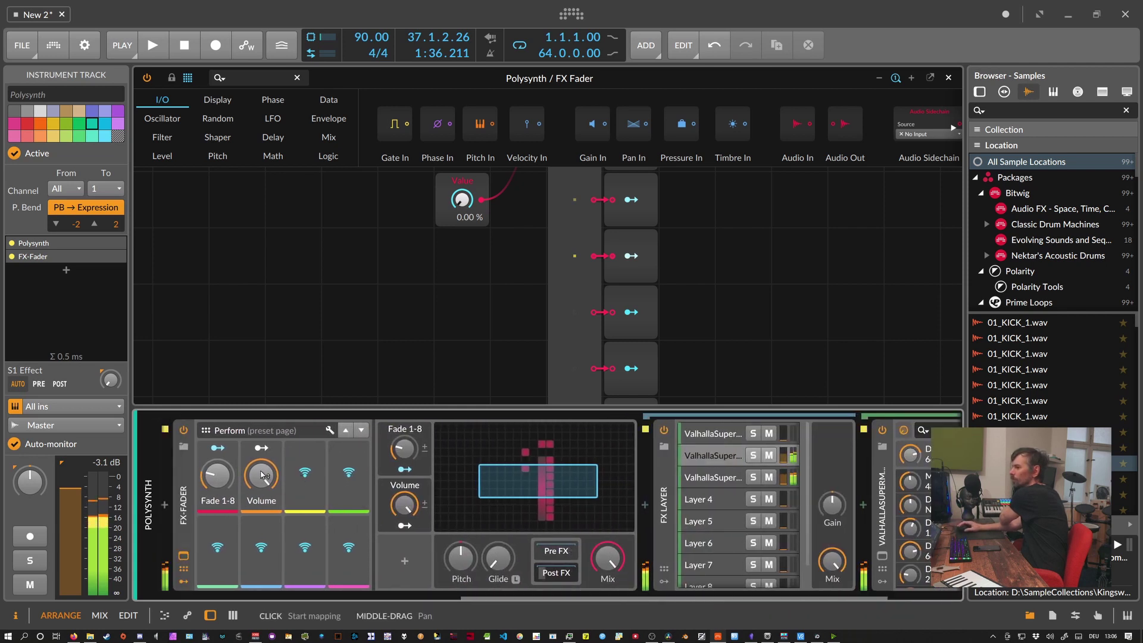
drag(218, 477, 218, 500)
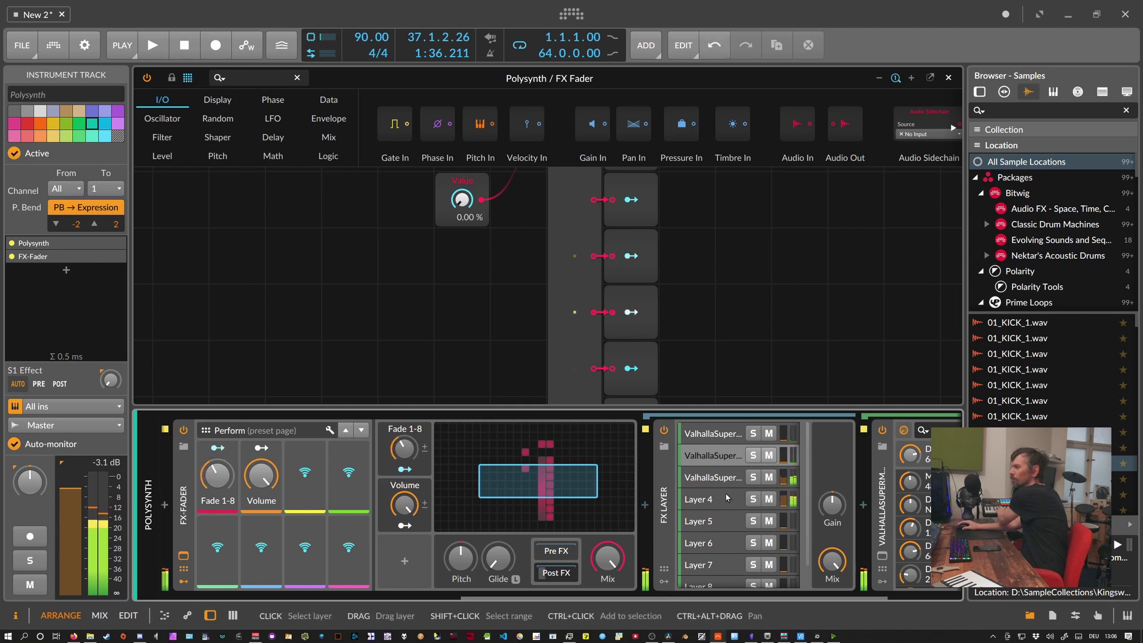
Insert a Reverb into Layer 4 of the FX Layer.
click(702, 499)
click(899, 506)
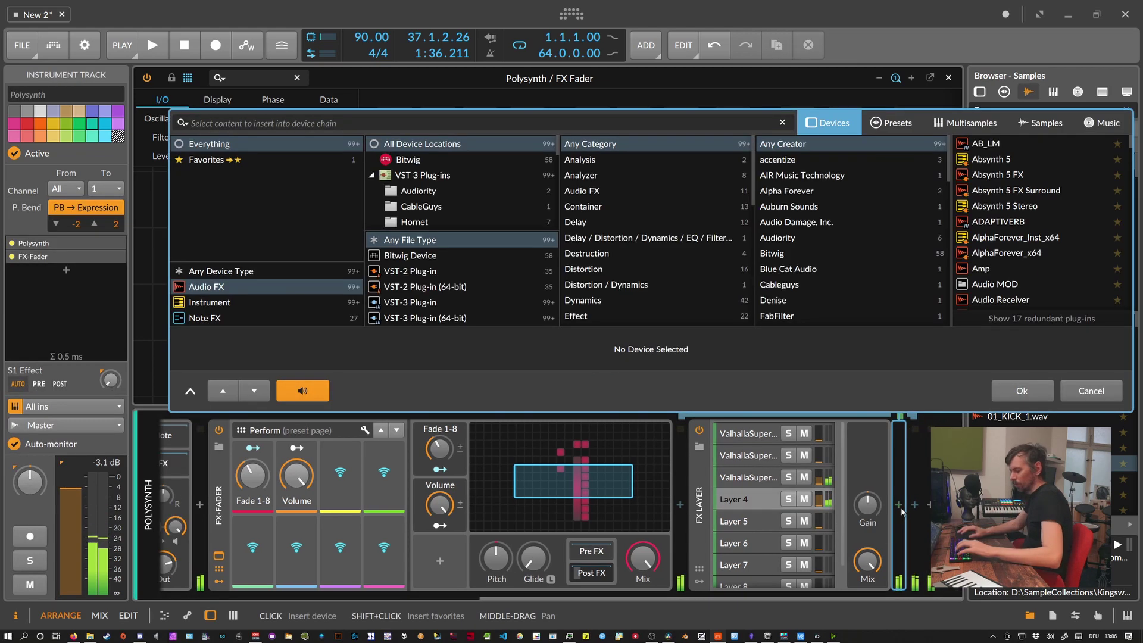
text(rever)
key(Return)
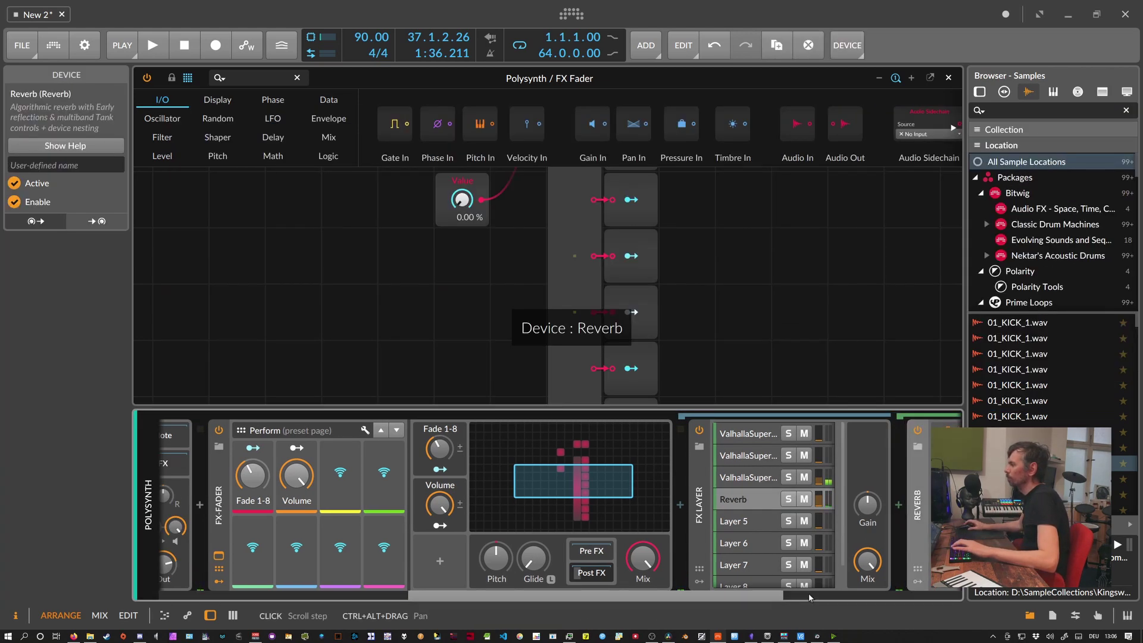
Turn the Layer 4 Reverb's mix fully up and set its late decay time to 30.2 s.
drag(864, 559, 864, 506)
drag(718, 552, 718, 500)
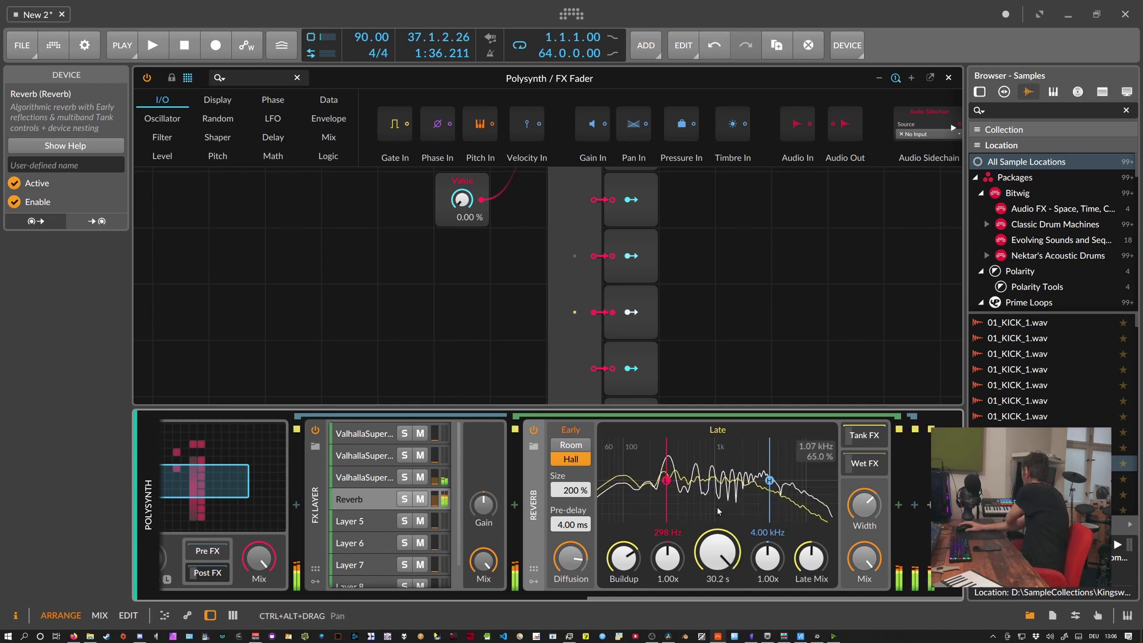
scroll(391, 571, left, 6)
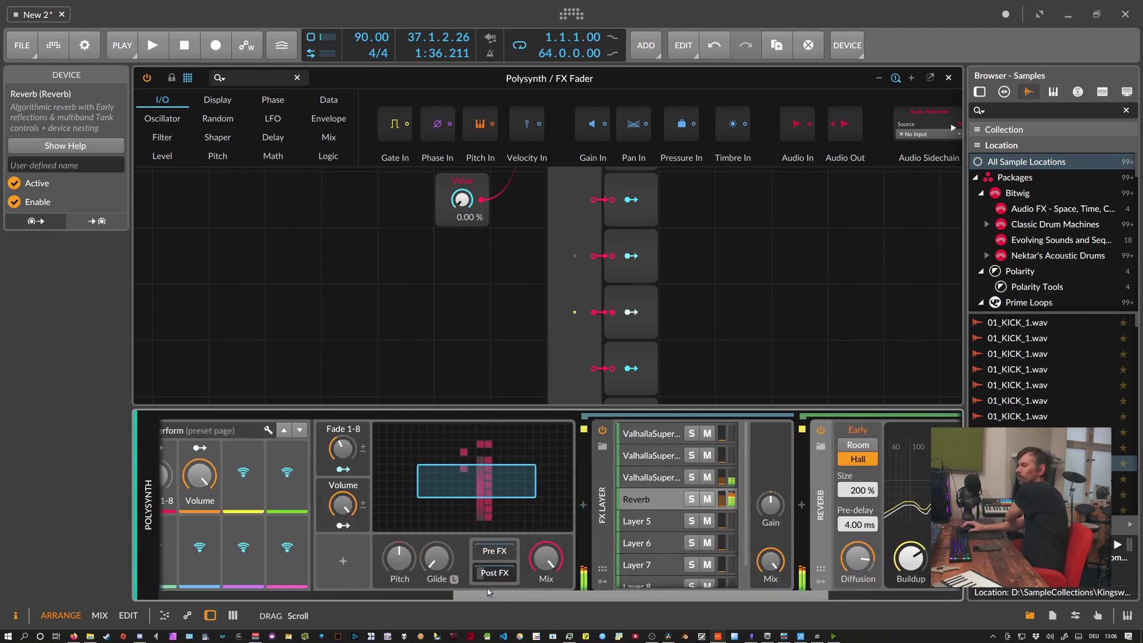
Lower Fade 1-8 to 12.3 % and insert a Pitch Shifter set to 12 semitones before Layer 1's ValhallaSupermassive.
drag(297, 475, 297, 473)
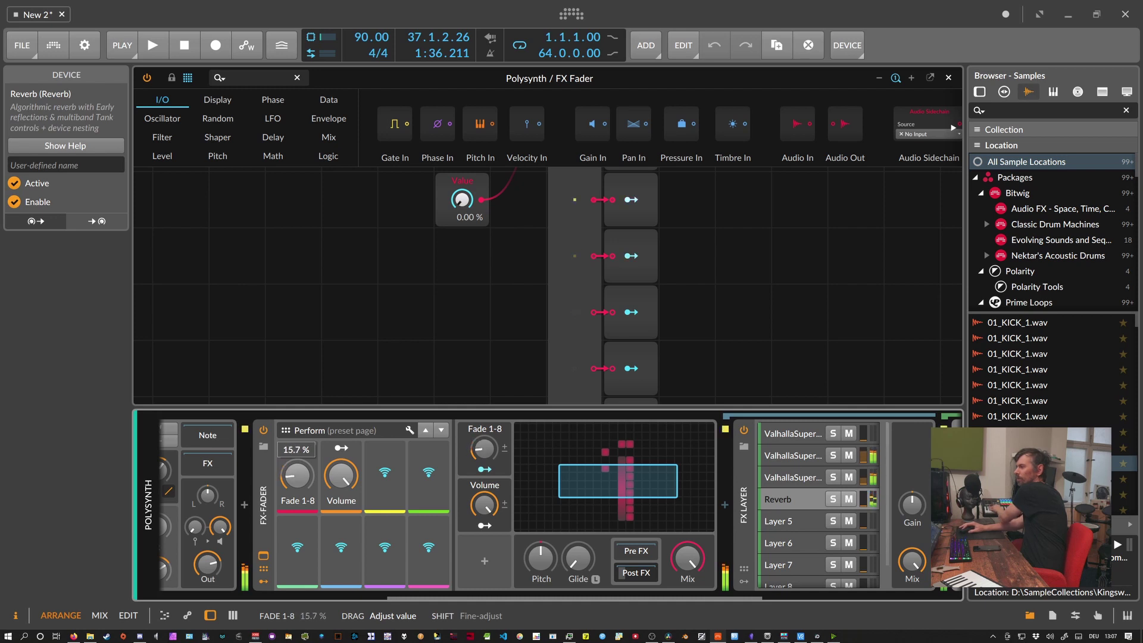
drag(296, 475, 296, 459)
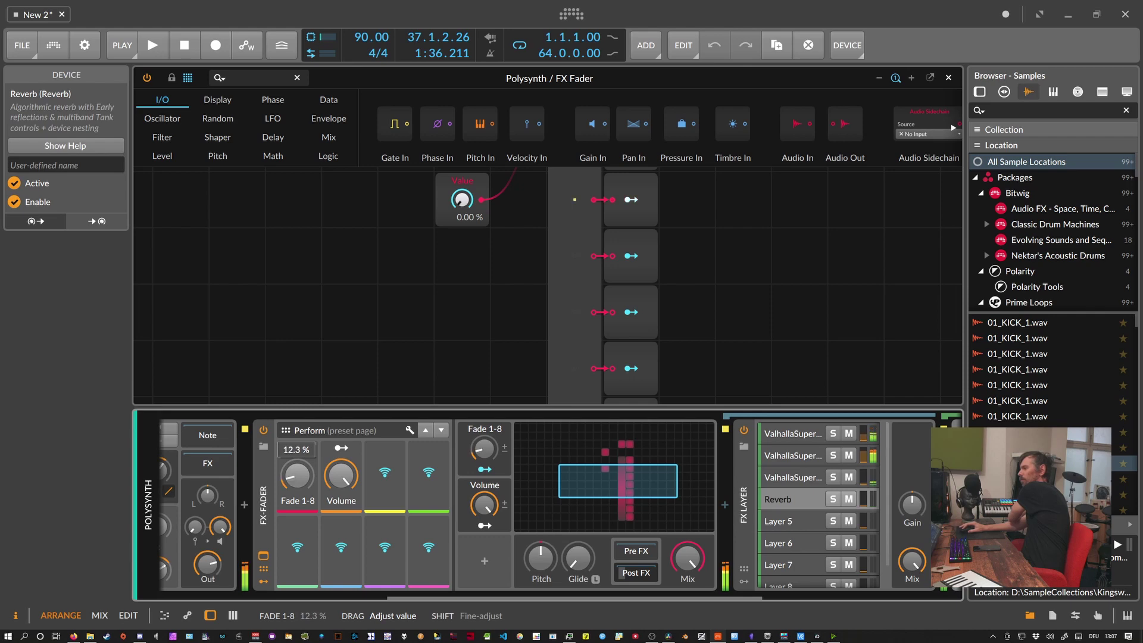
click(768, 435)
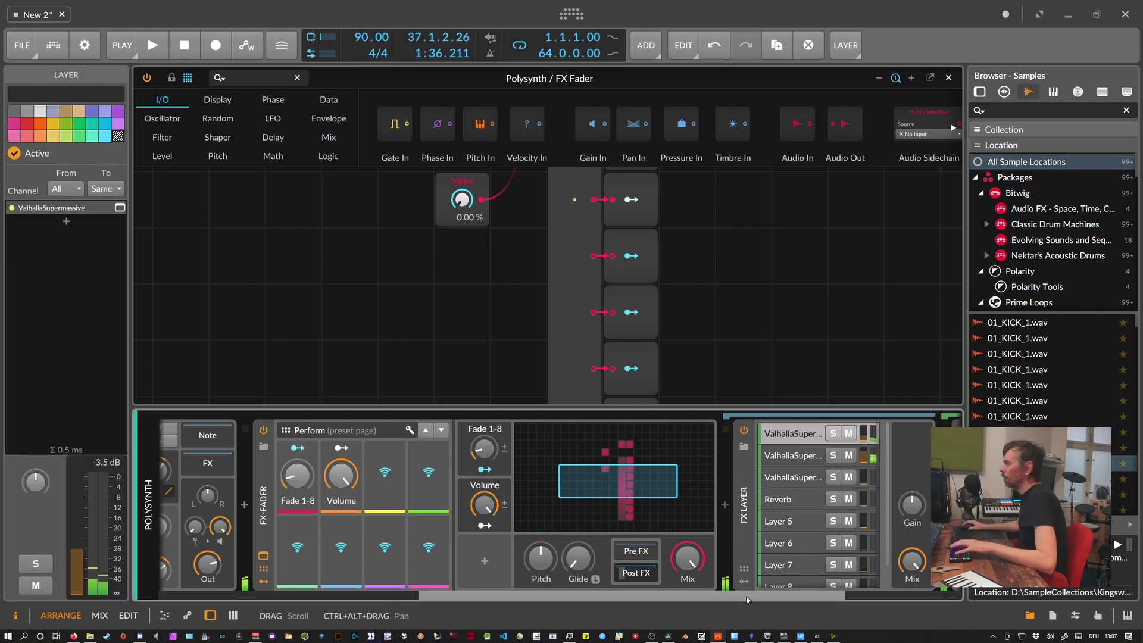
click(725, 506)
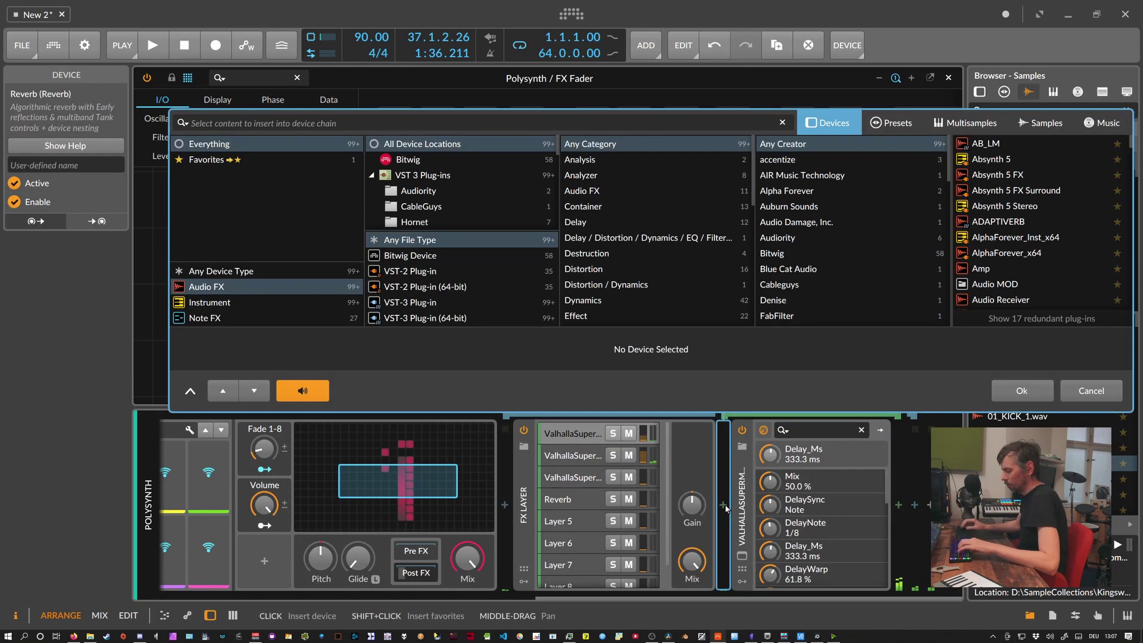
text(pitch)
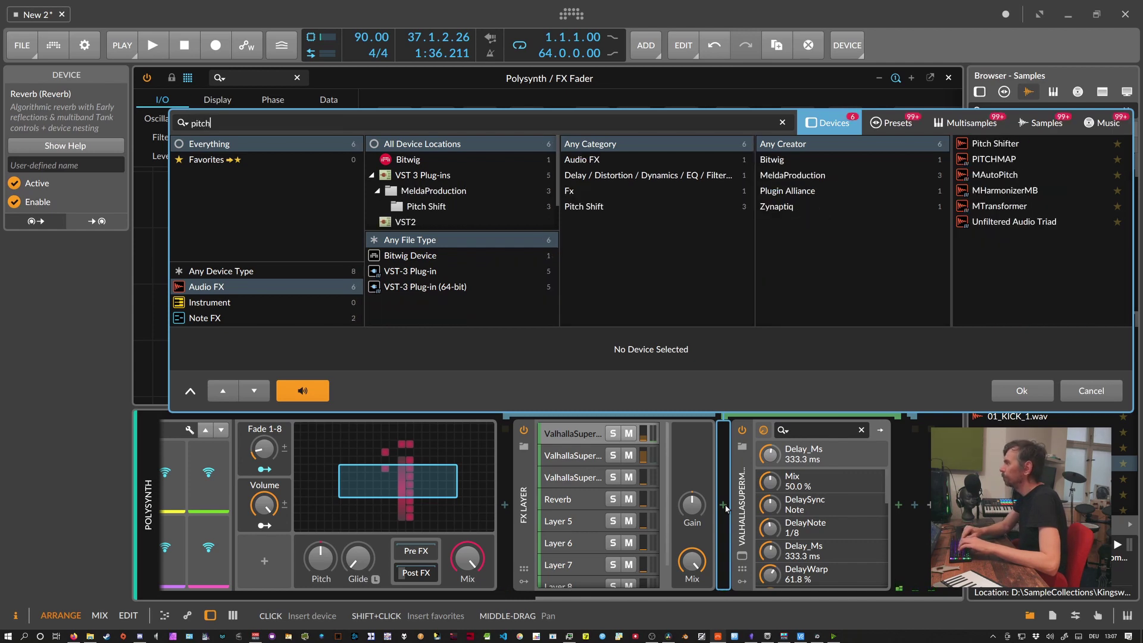
key(Down)
key(Return)
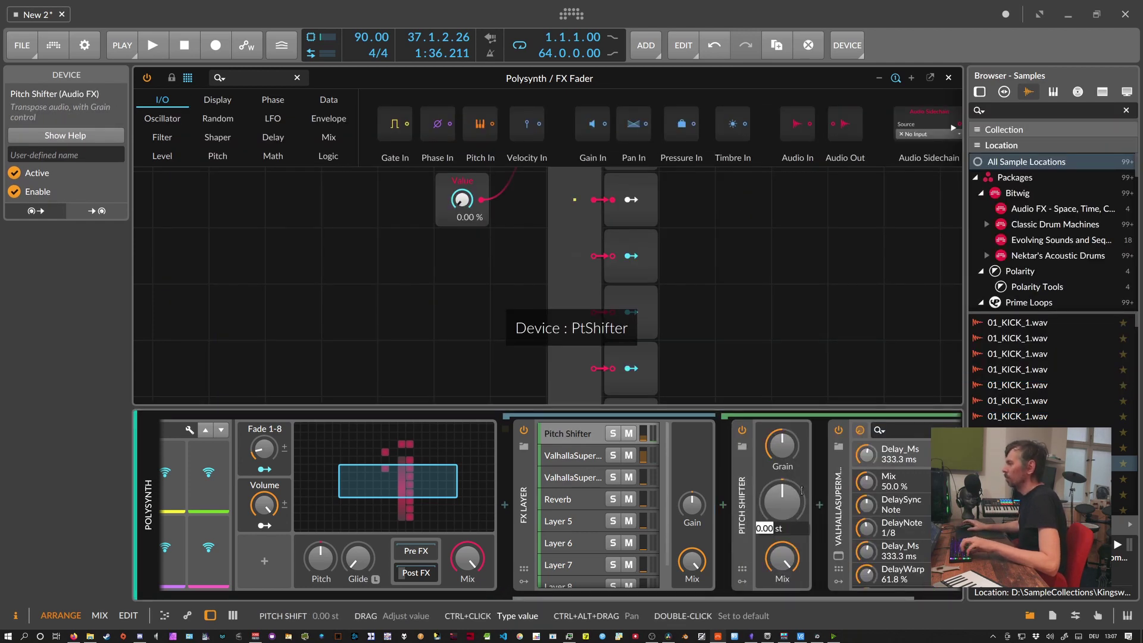
text(12)
key(Return)
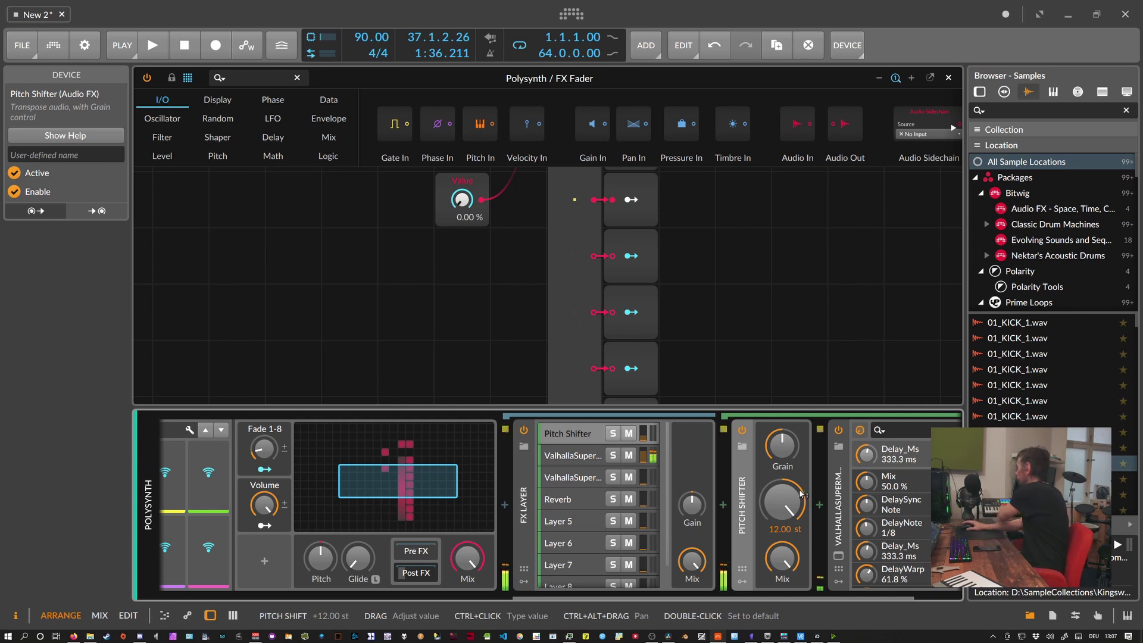
Set the FX-Fader's Fade 1-8 to about 6.57 % to audition the pitch-shifted first layer.
drag(572, 597, 488, 536)
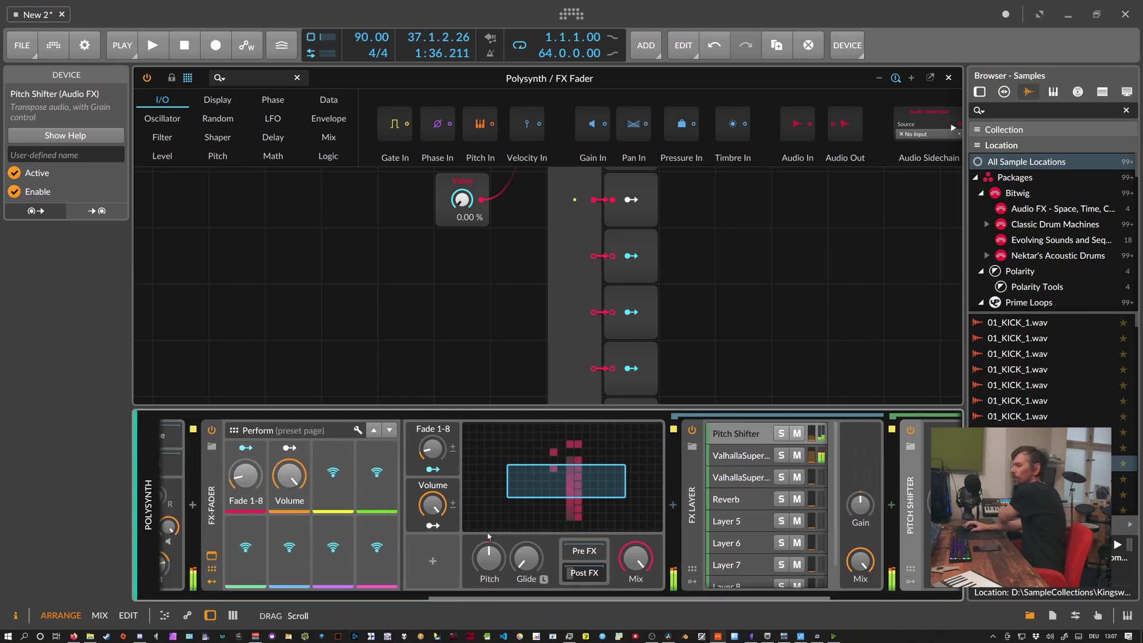
drag(245, 476, 245, 474)
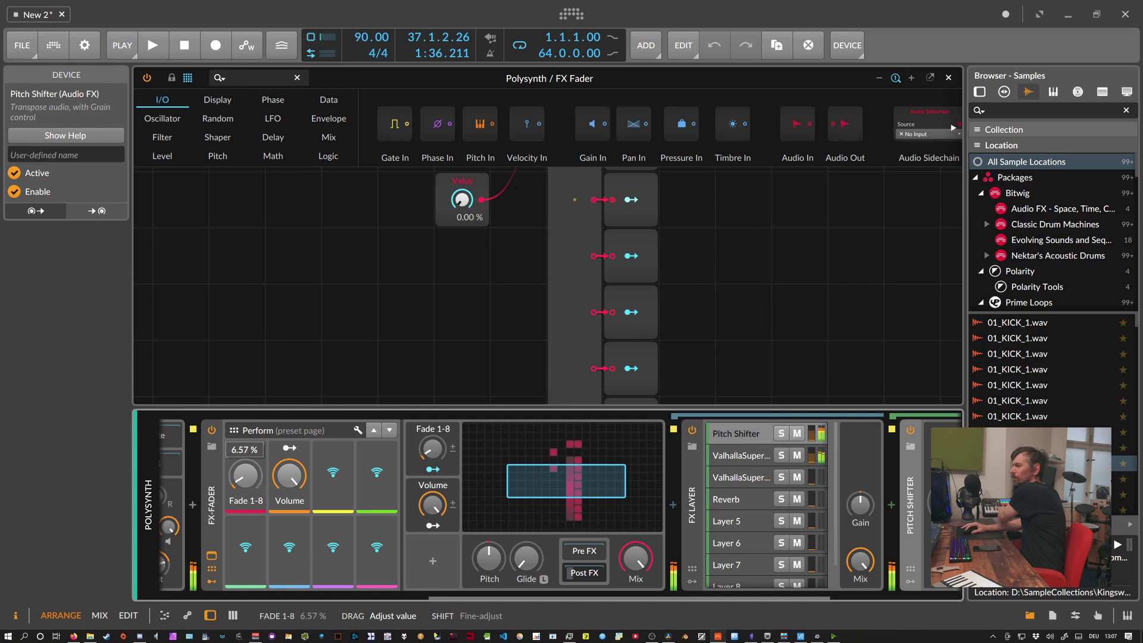
drag(245, 474, 244, 474)
Open Layer 1's ValhallaSupermassive and set its mix to 100 %, delay to 1/4 note and feedback to 93.1 %.
drag(504, 598, 734, 552)
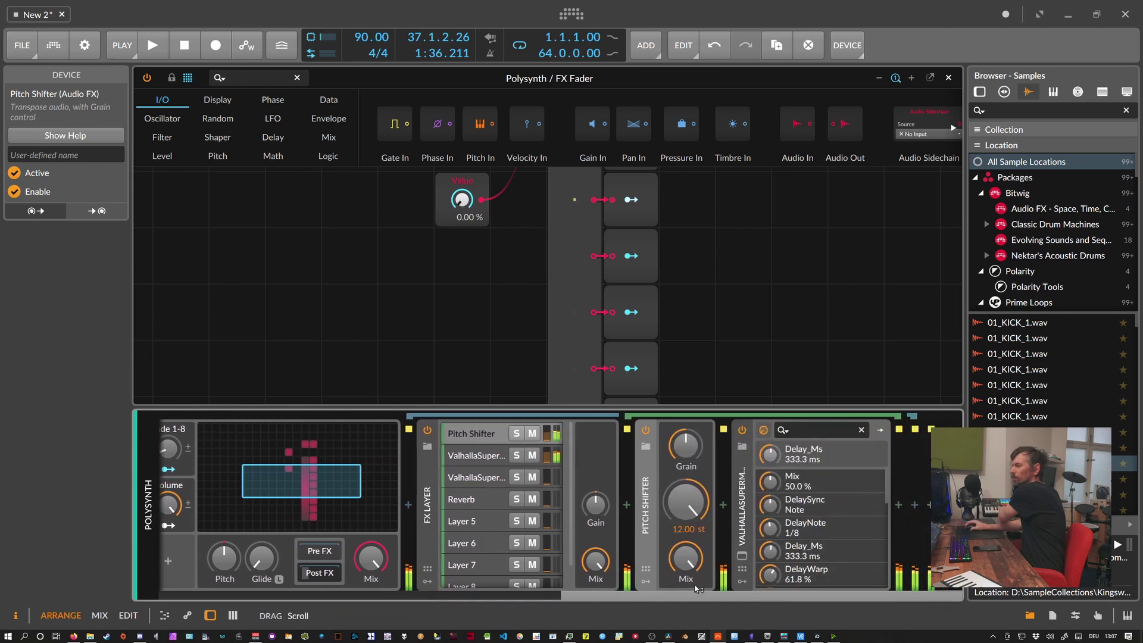
click(741, 555)
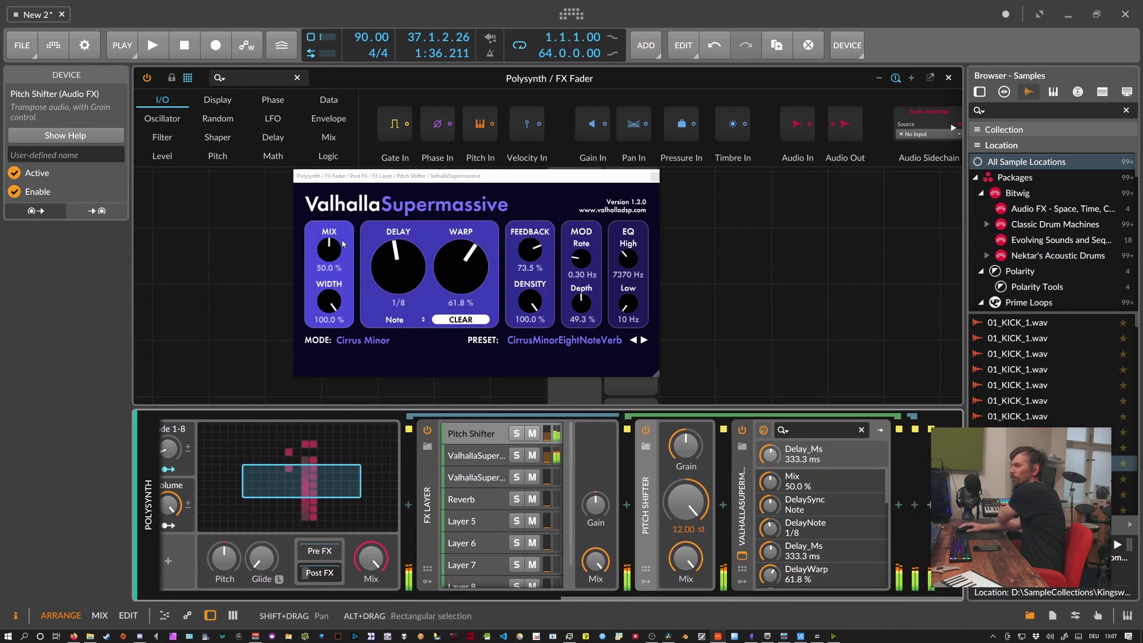
drag(401, 249, 411, 228)
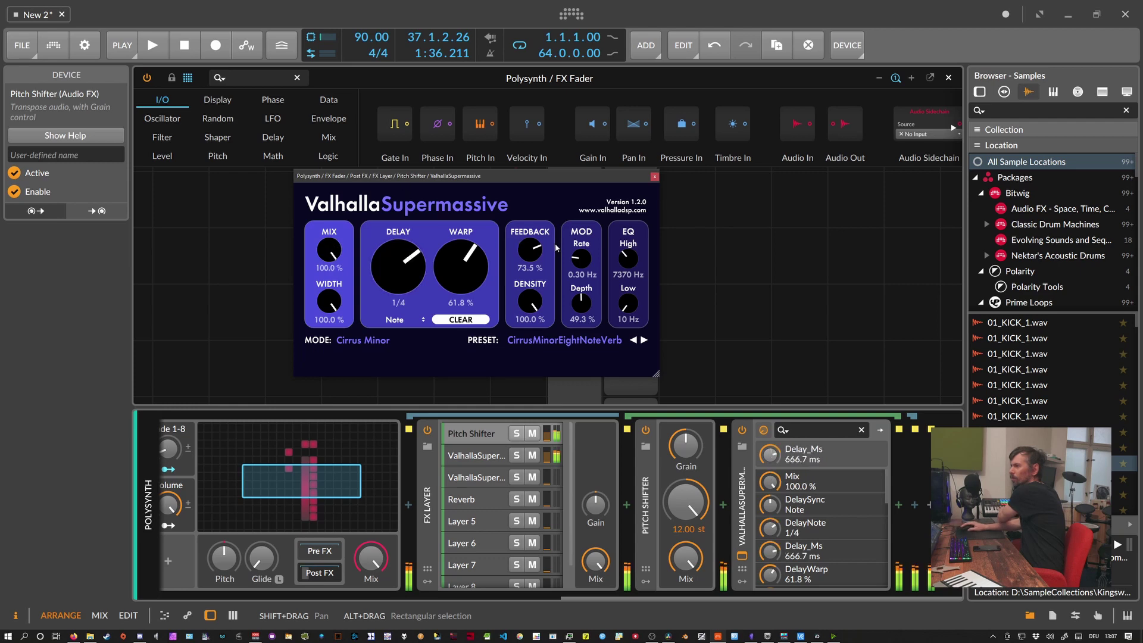
drag(537, 247, 545, 234)
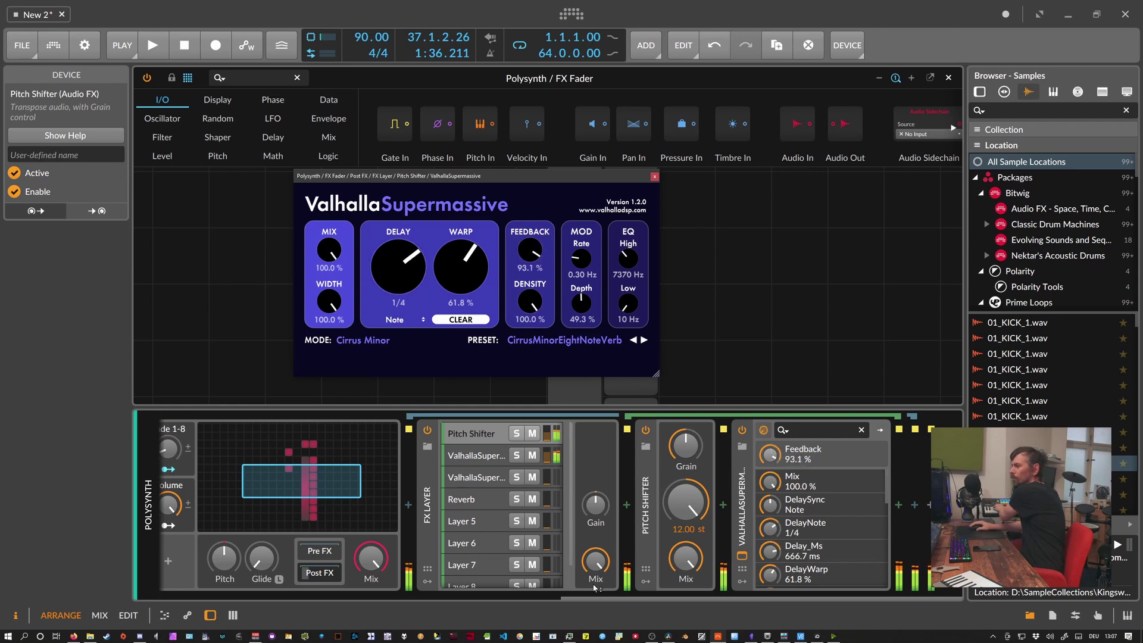
Sweep Fade 1-8 up to 33.1 % and back down to 15.7 % to hear the layers crossfade.
scroll(371, 511, up, 5)
drag(341, 477, 340, 472)
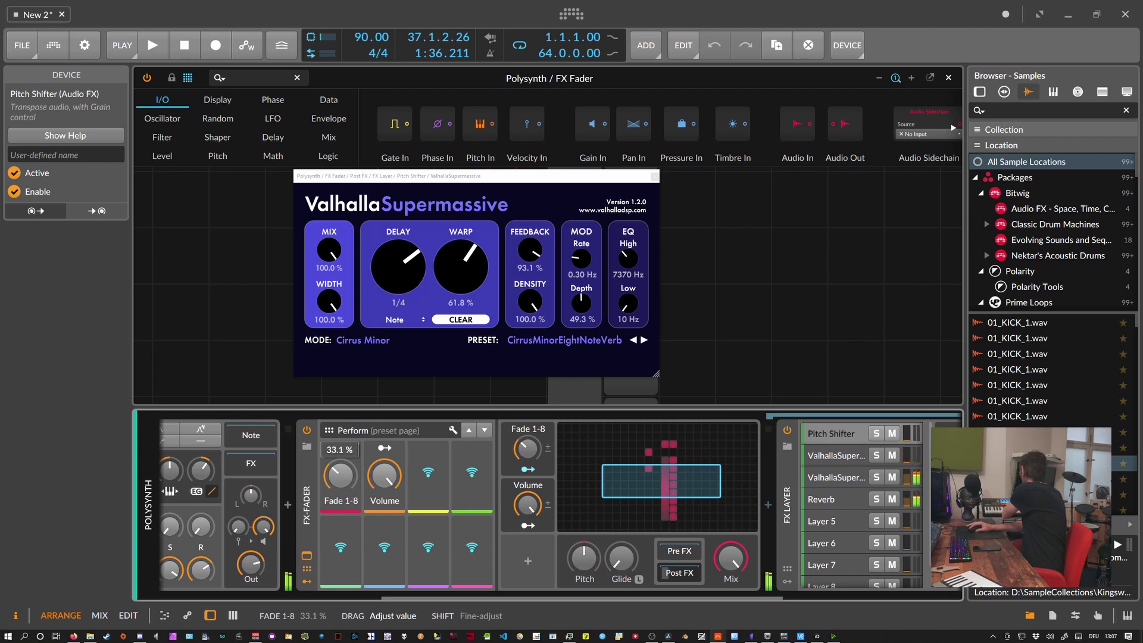
drag(340, 476, 341, 480)
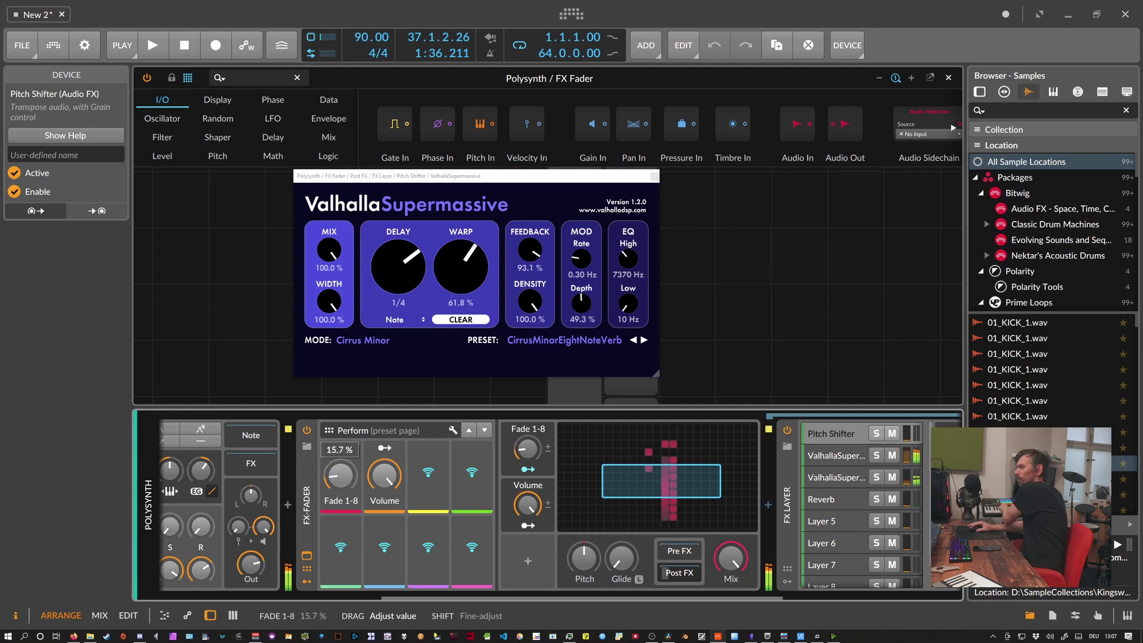
Add a Random modulator to the FX-Fader and map it to Fade 1-8 with an amount of +0.154.
click(526, 561)
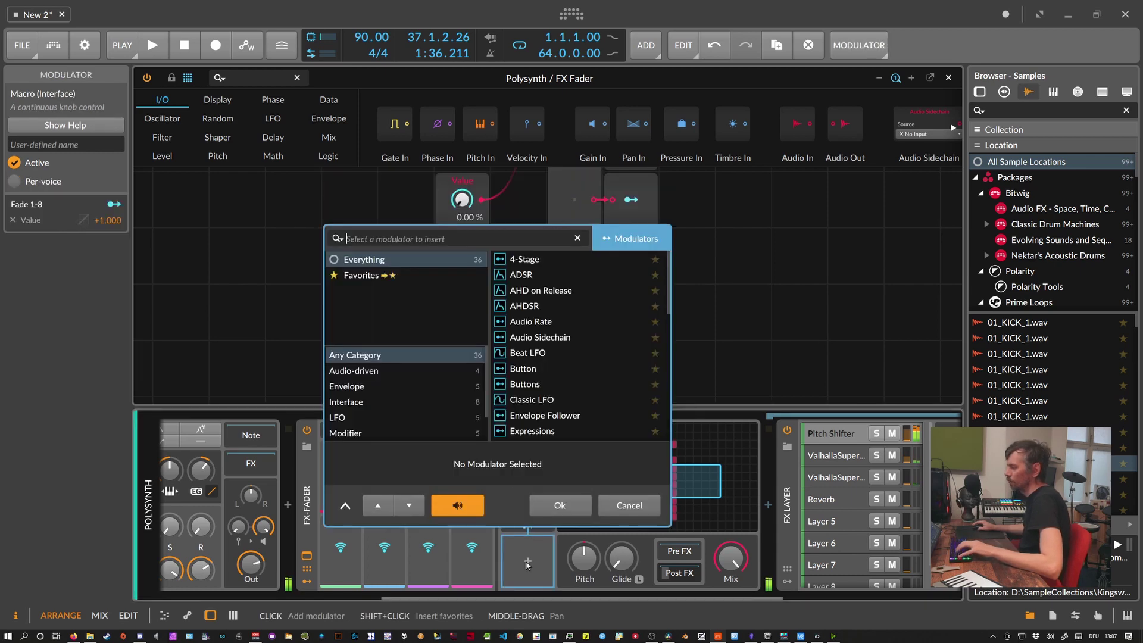
text(rand)
key(Return)
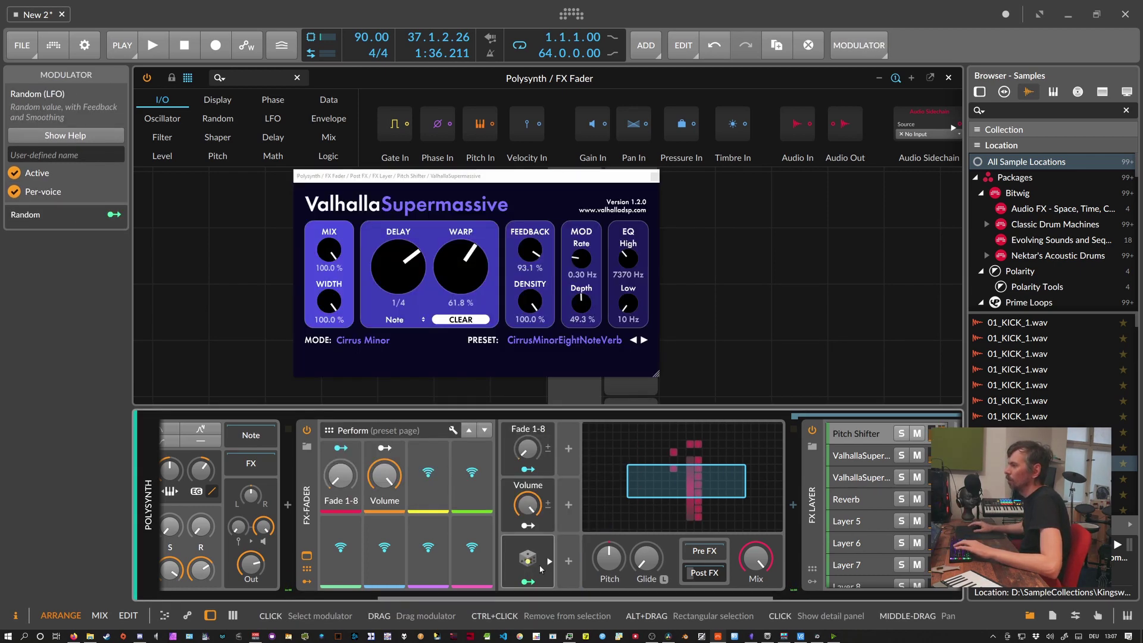
click(535, 567)
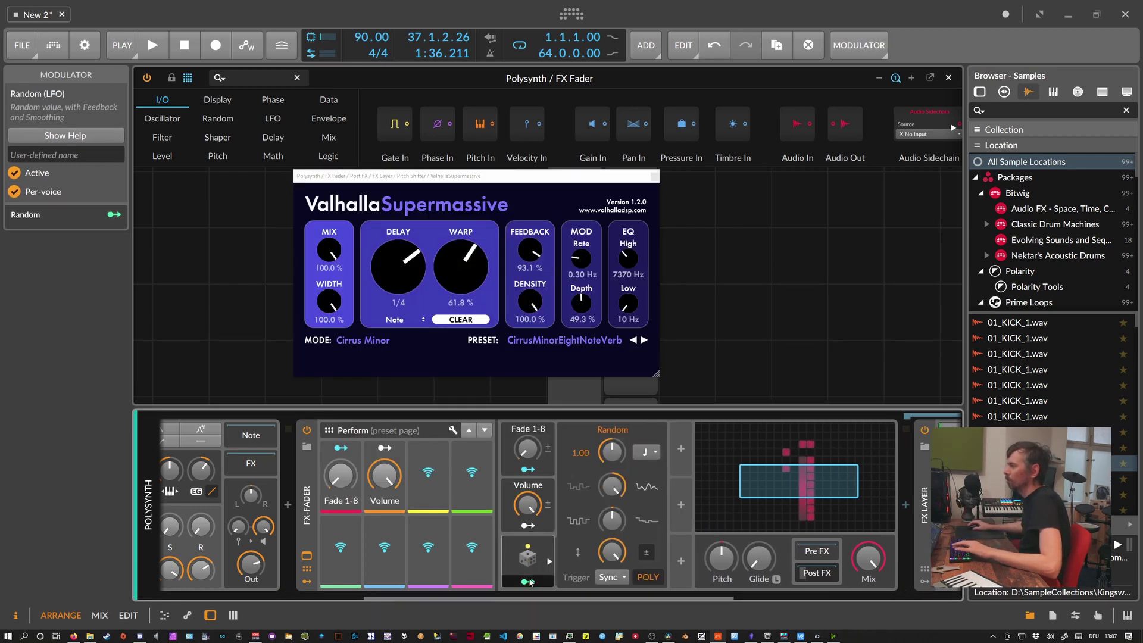
drag(354, 480, 354, 474)
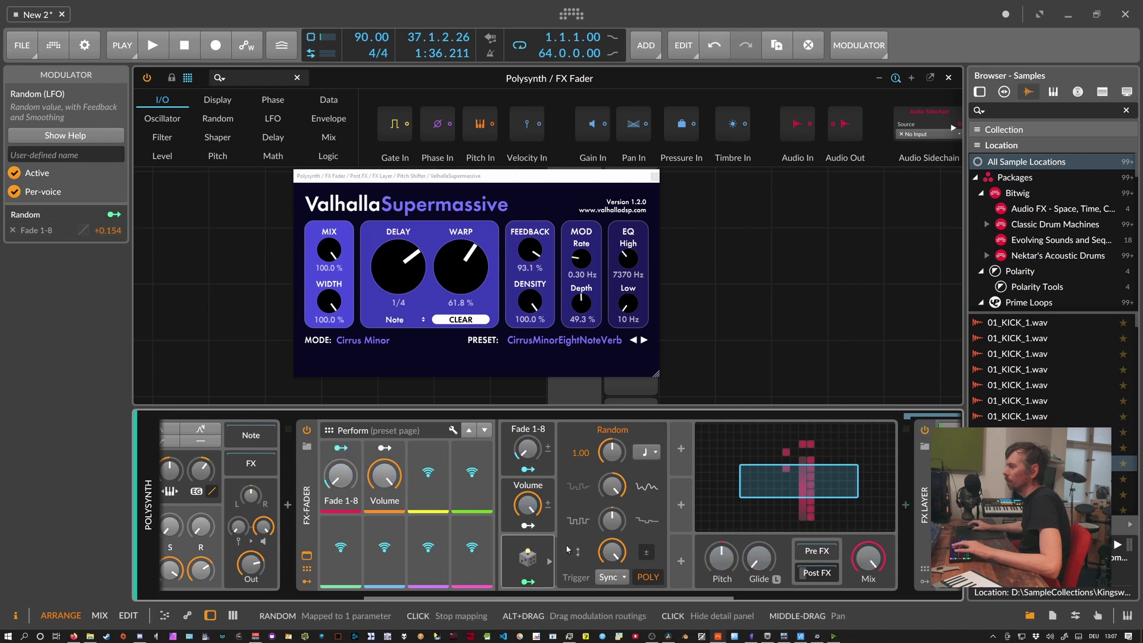
Change the Random modulator's rate unit to bar and raise the base position of Fade 1-8.
click(653, 451)
click(658, 176)
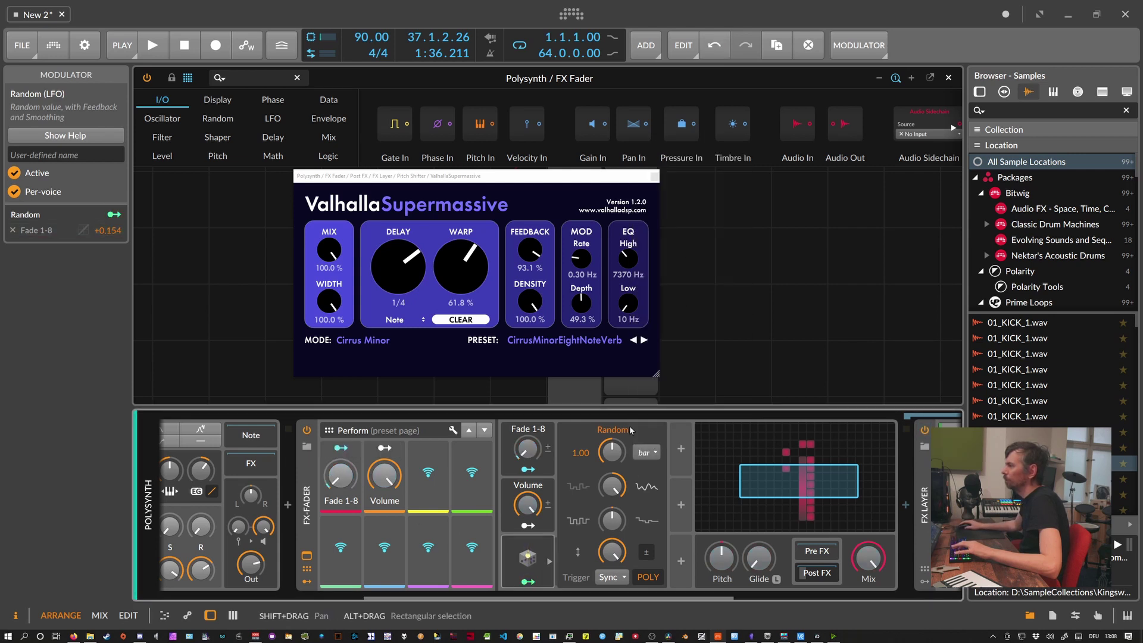
drag(338, 489, 338, 480)
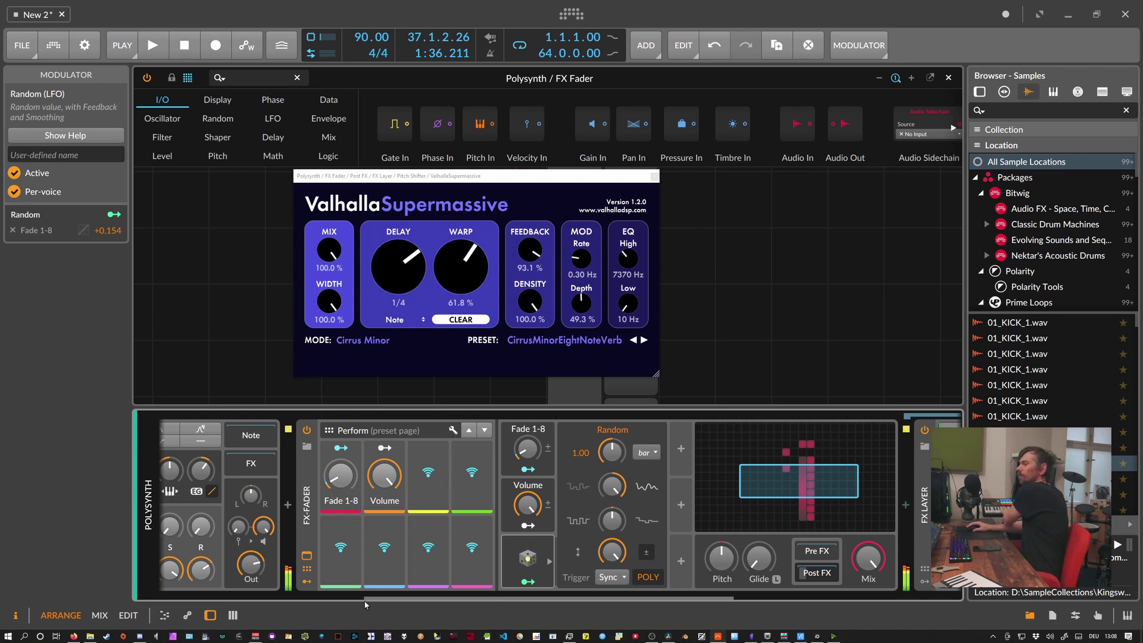
Examine the FX Layer's second ValhallaSupermassive layer and the Post FX chain, and return to the FX-Fader device.
drag(380, 596, 487, 595)
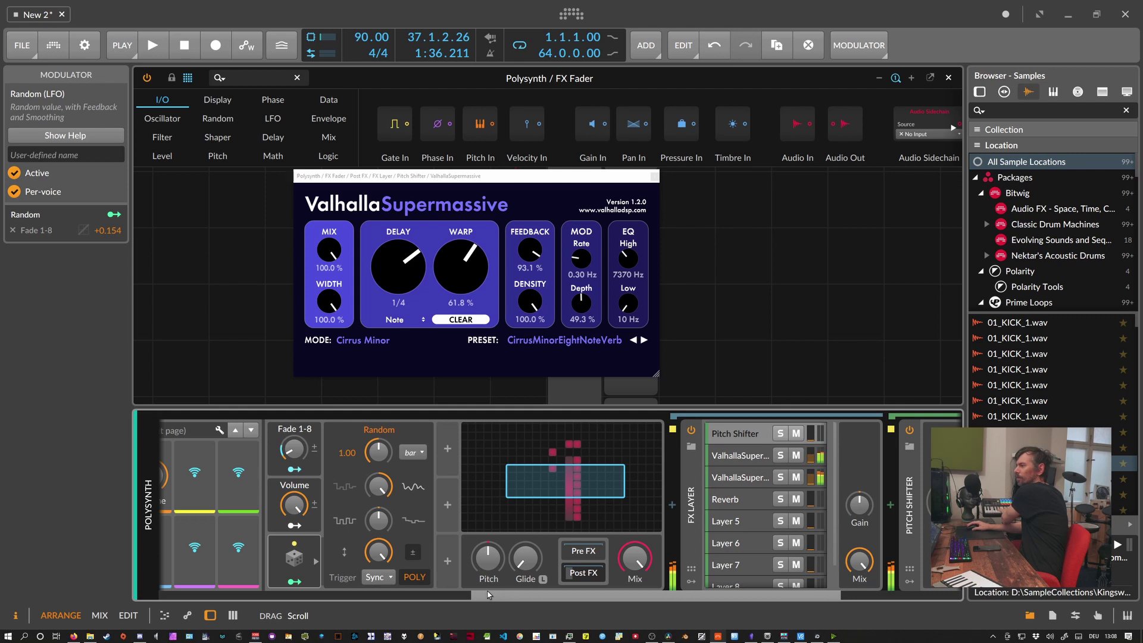
click(733, 454)
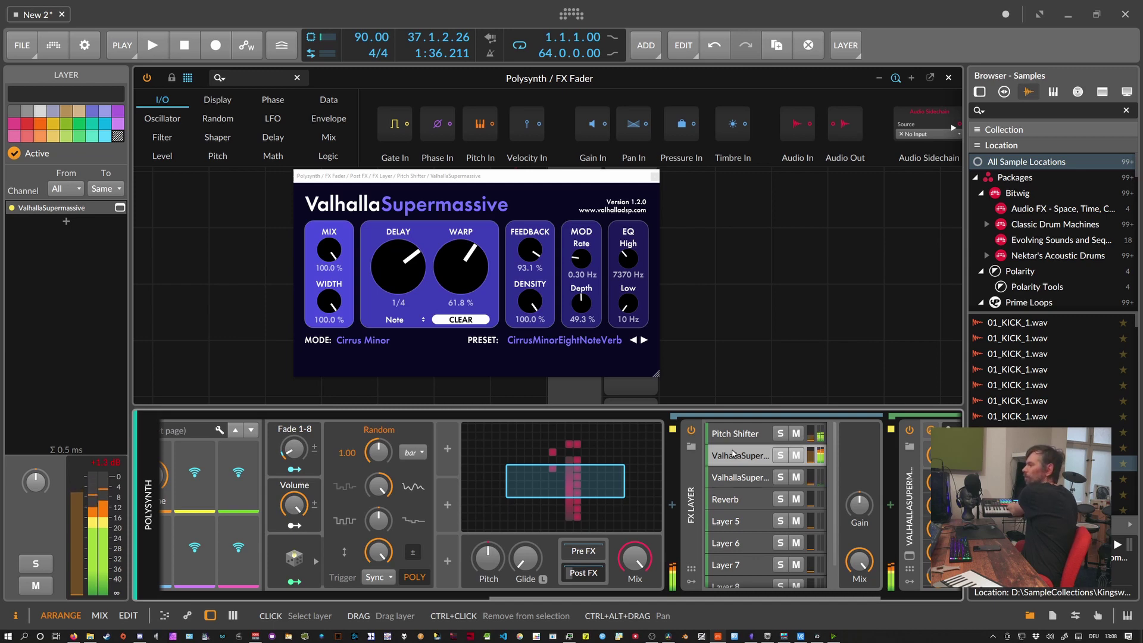
click(591, 573)
drag(452, 596, 332, 596)
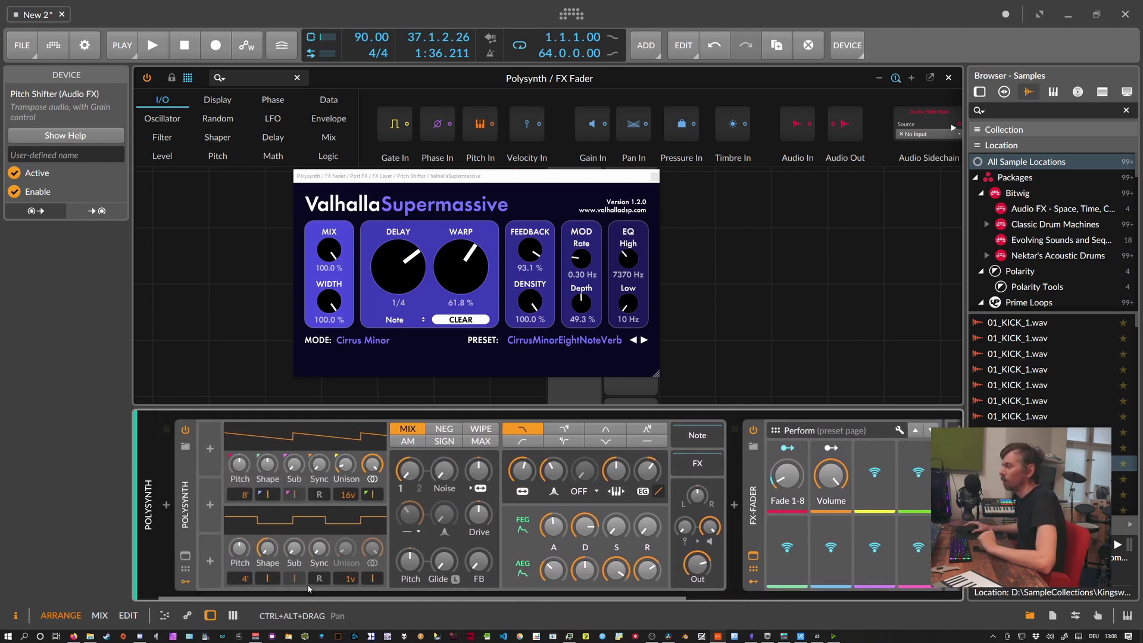
click(750, 516)
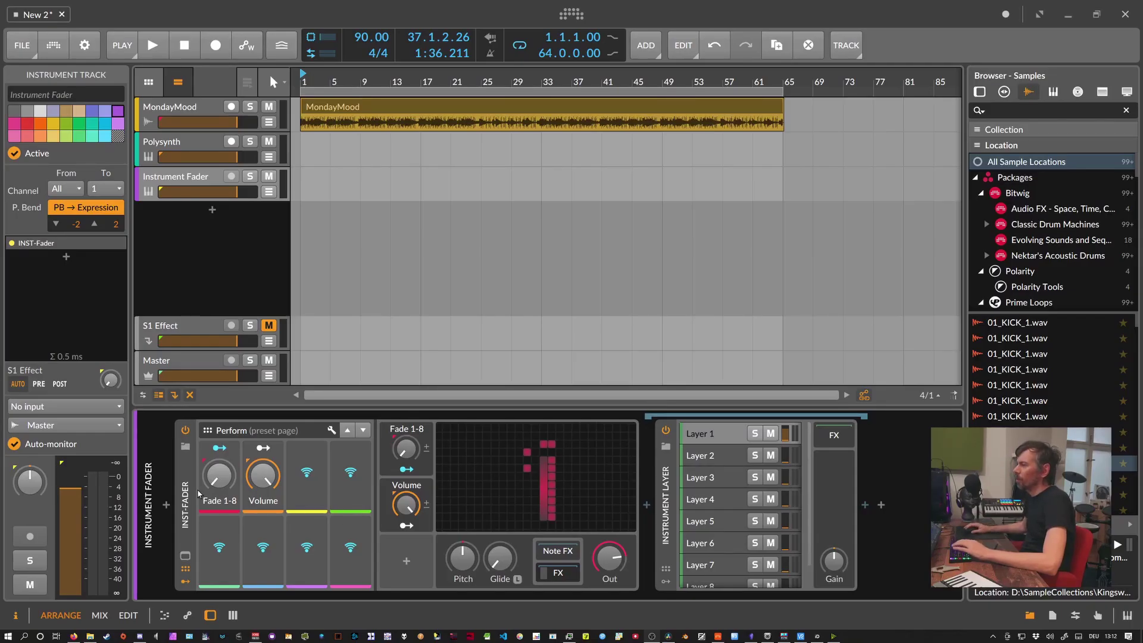
Inspect the INST-Fader Poly Grid and its Instrument Layer on the Instrument Fader track, and select Layer 1.
click(190, 495)
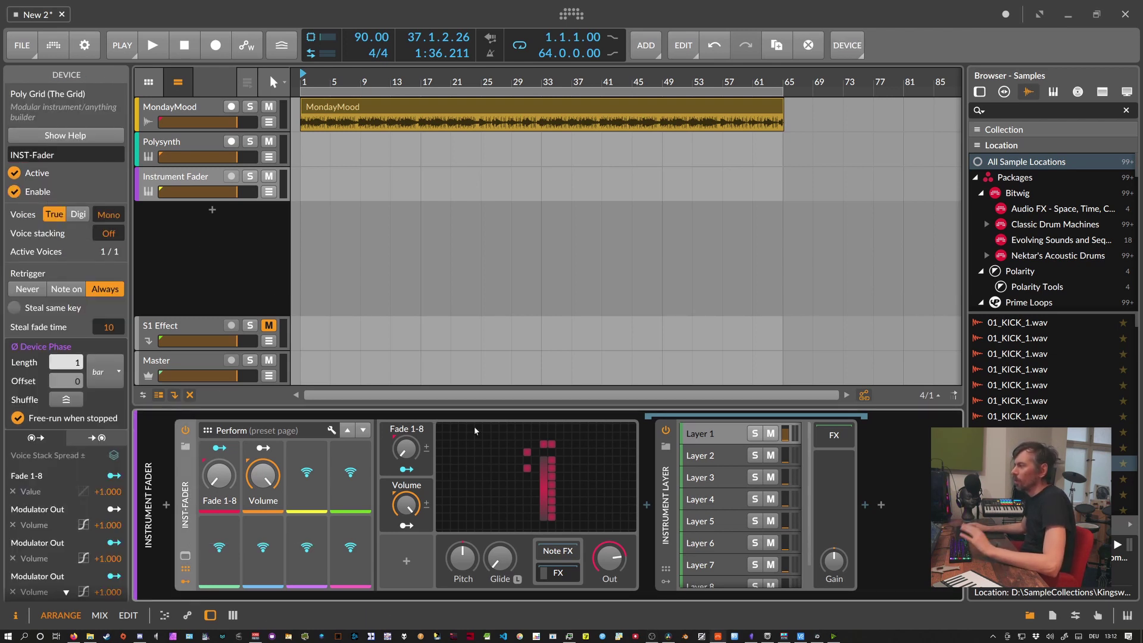
click(672, 487)
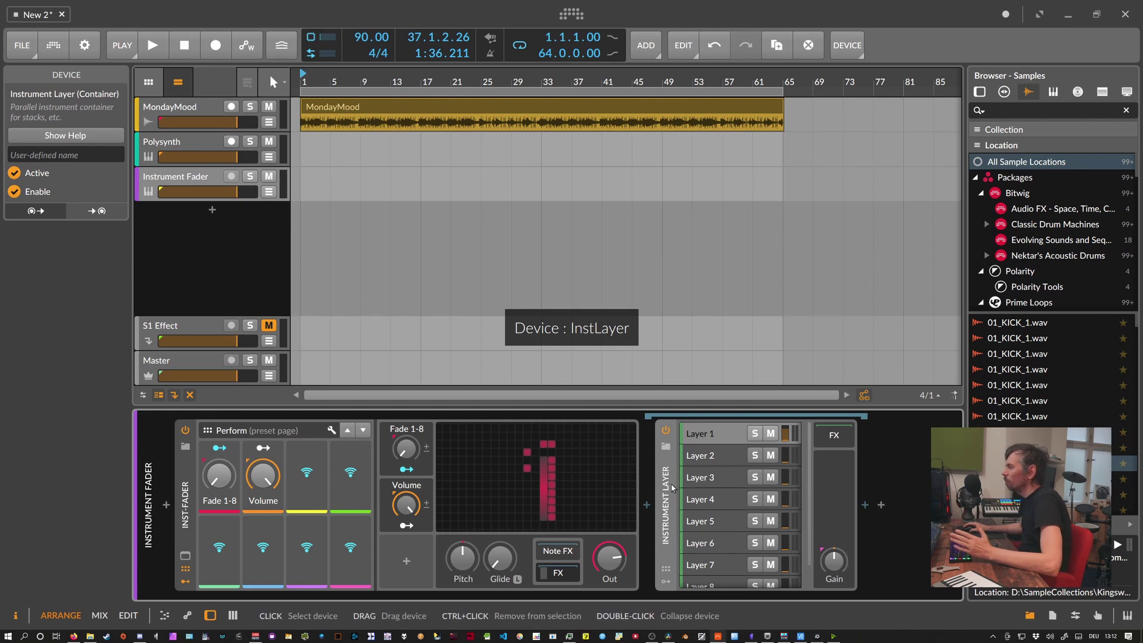
click(186, 507)
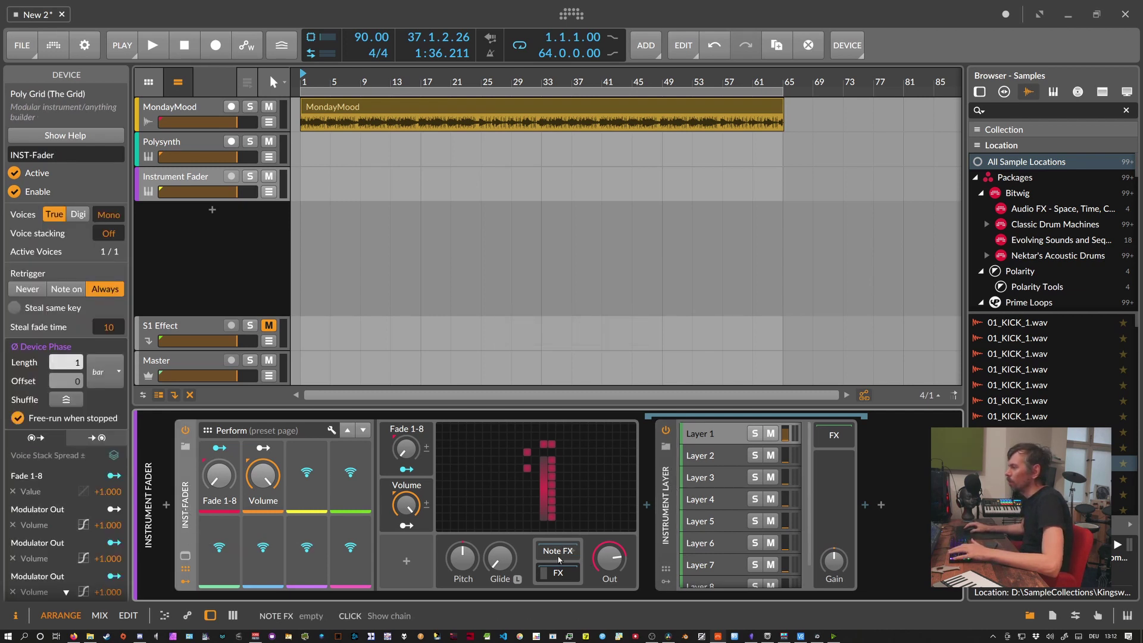
click(711, 436)
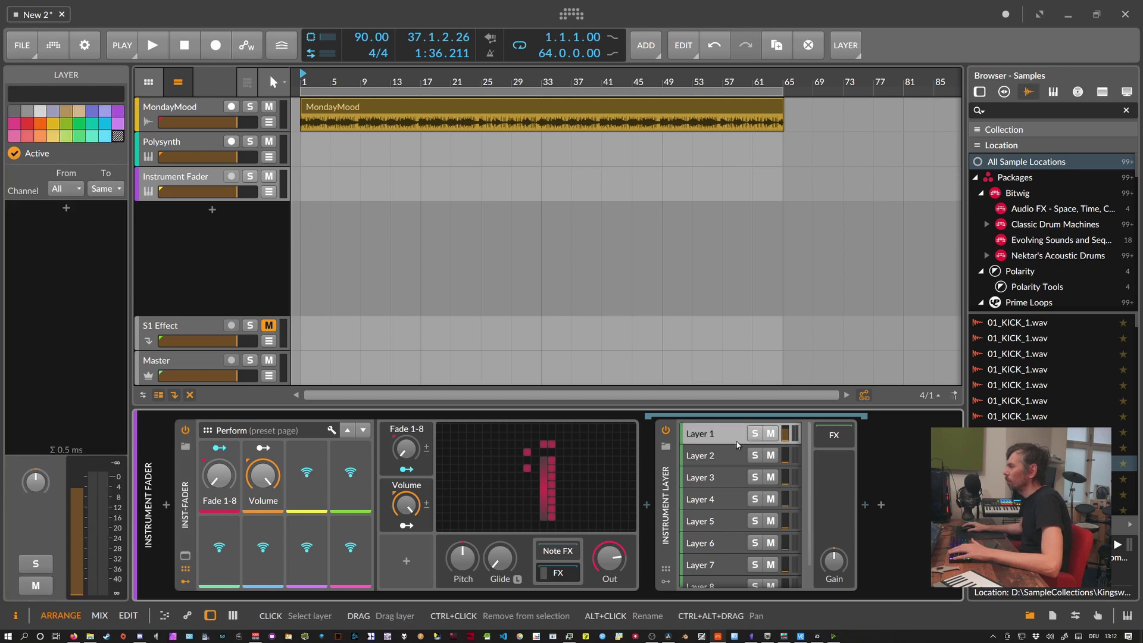
click(867, 506)
text(poly)
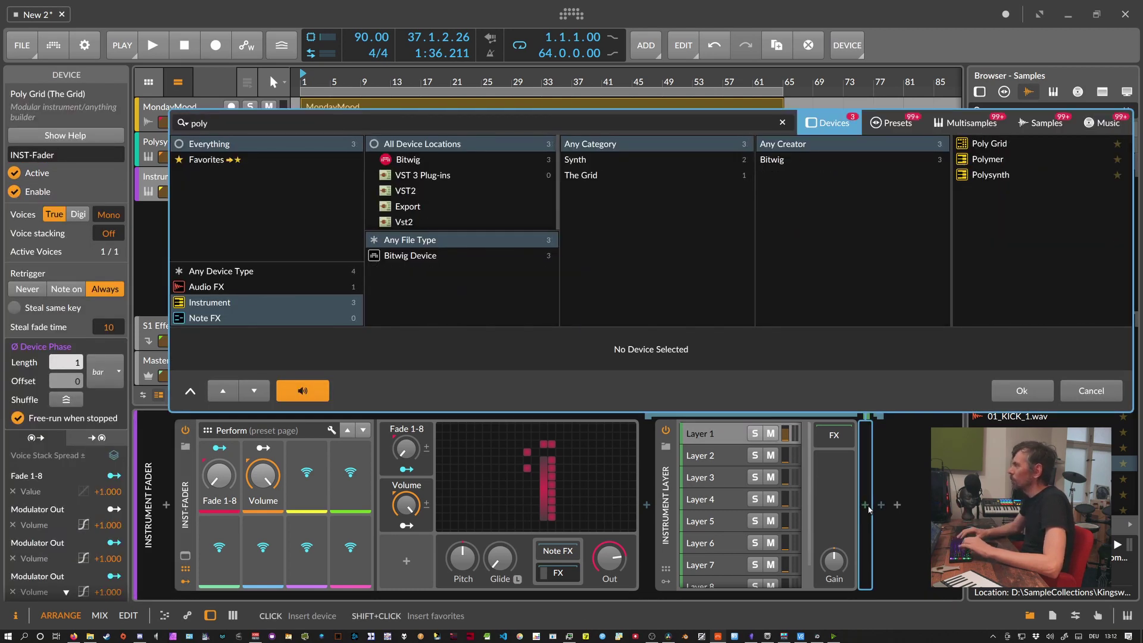
key(Down)
key(Return)
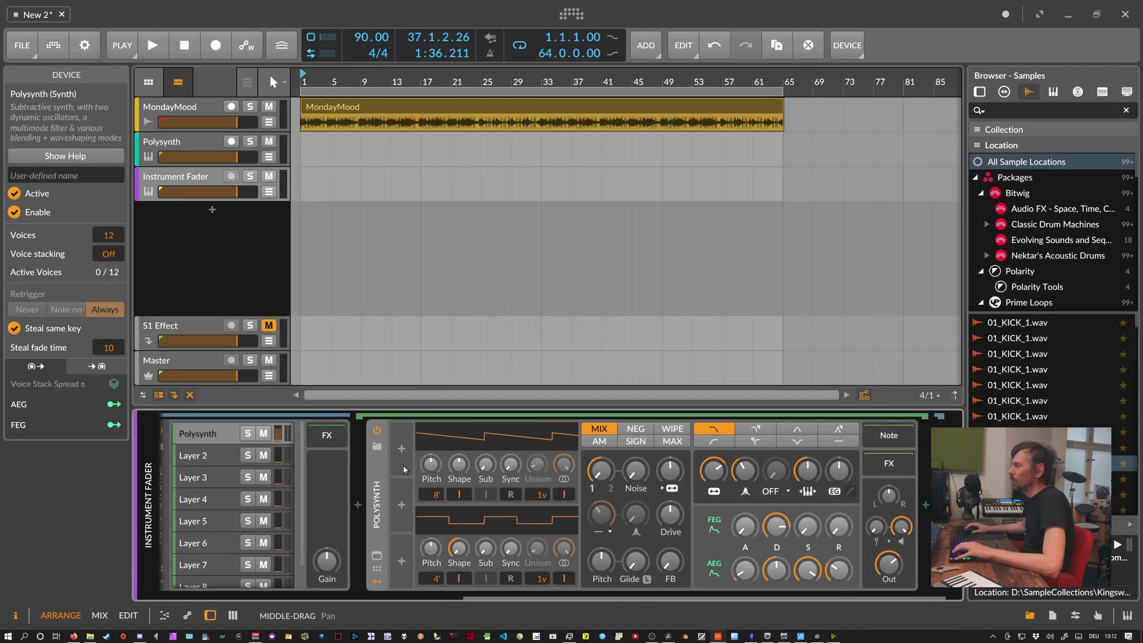
click(377, 467)
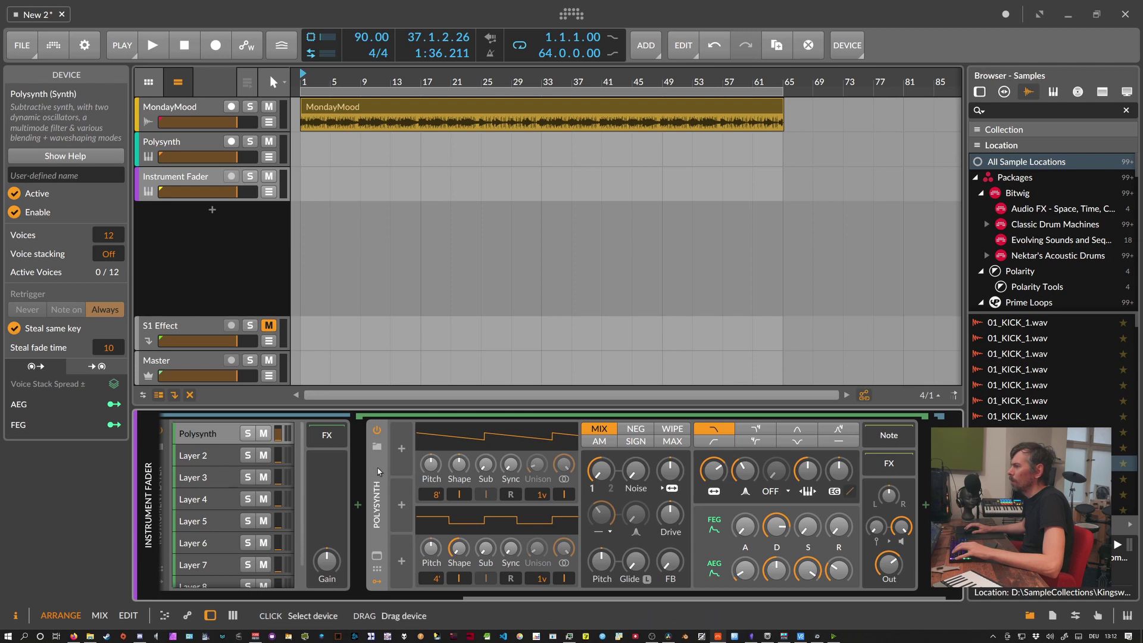
key(Delete)
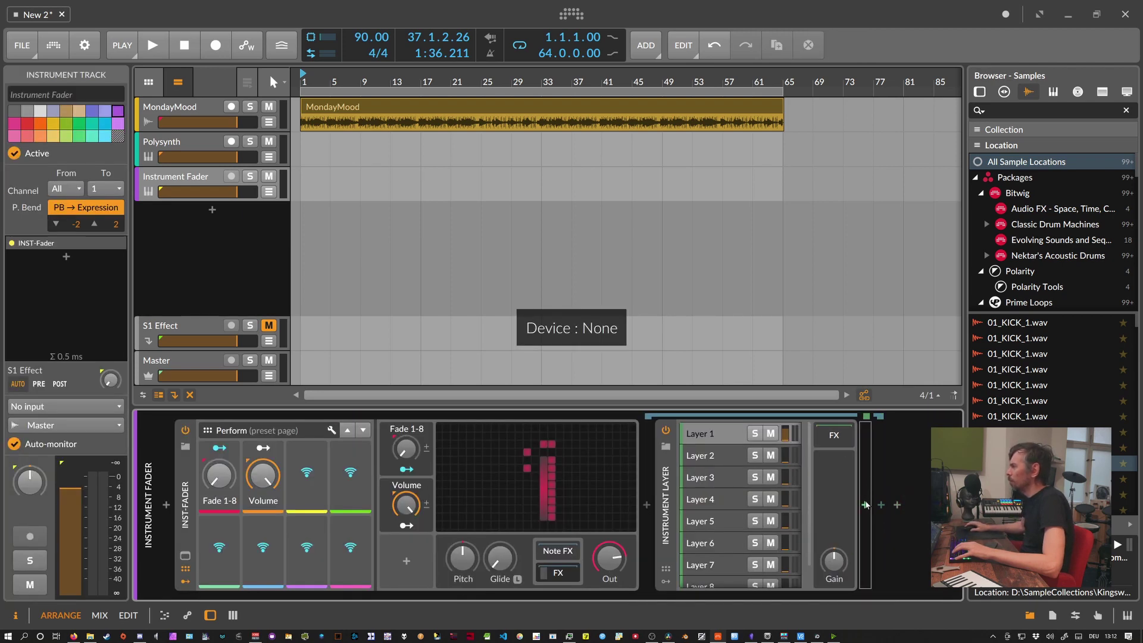
Load the Rando-Rambo preset into Layer 1 of the Instrument Layer and generate a random sound with its Generate control.
click(865, 505)
text(ram)
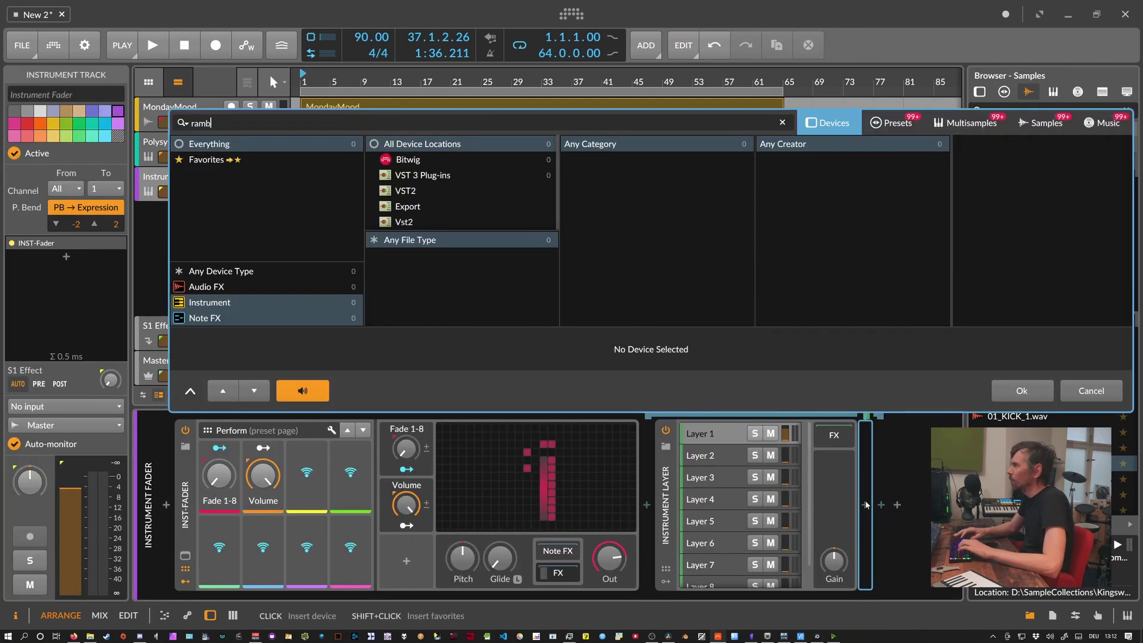
text(b)
click(892, 122)
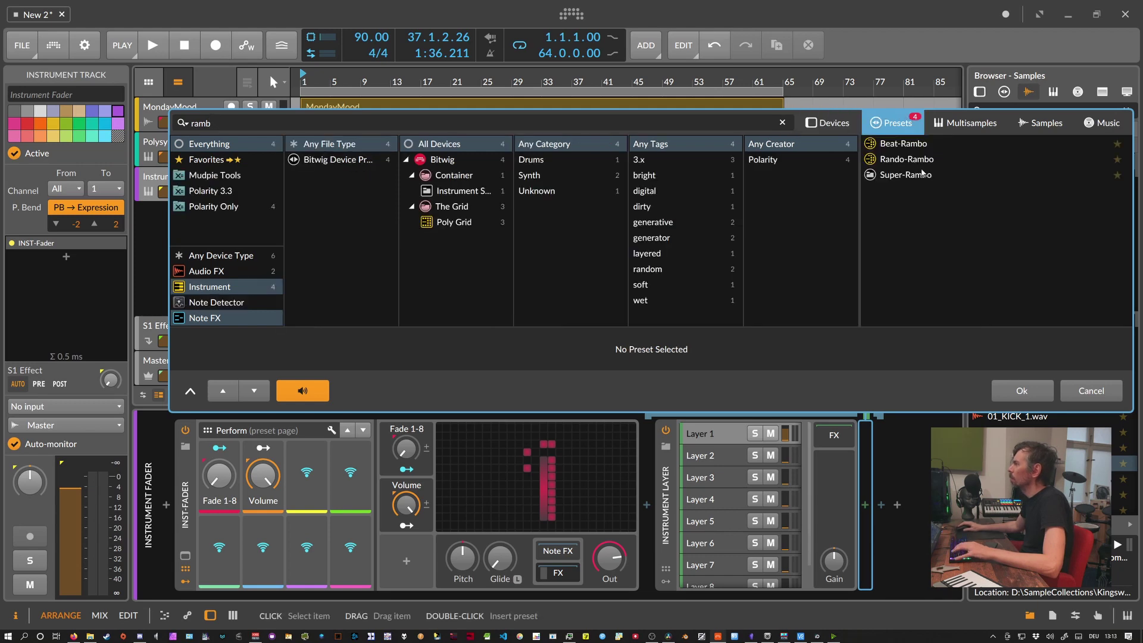
double_click(917, 159)
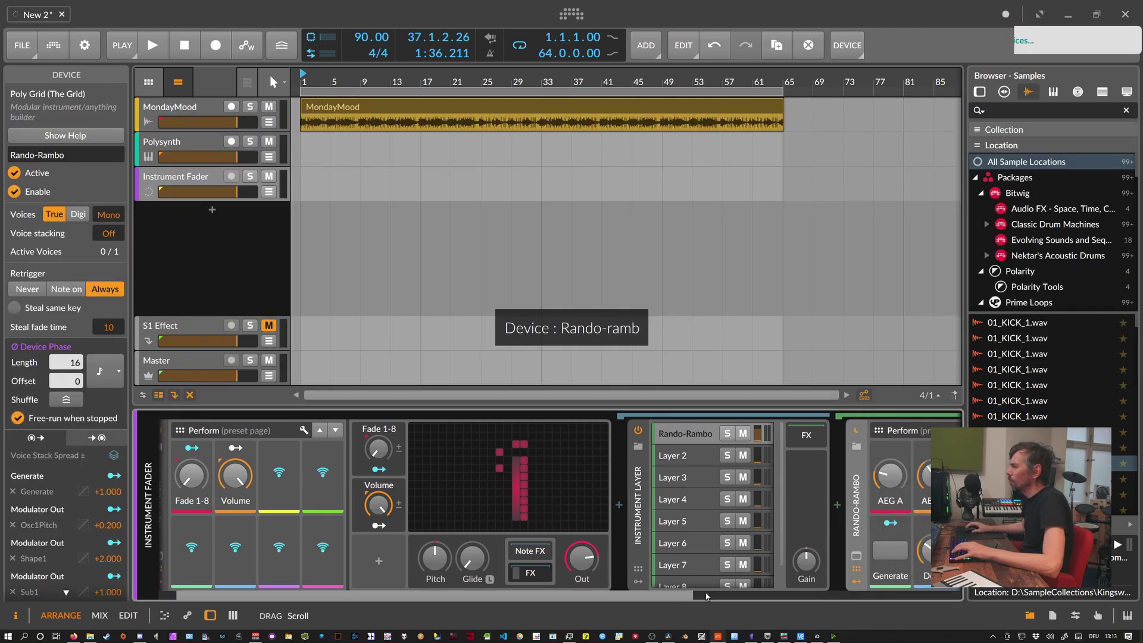
click(732, 460)
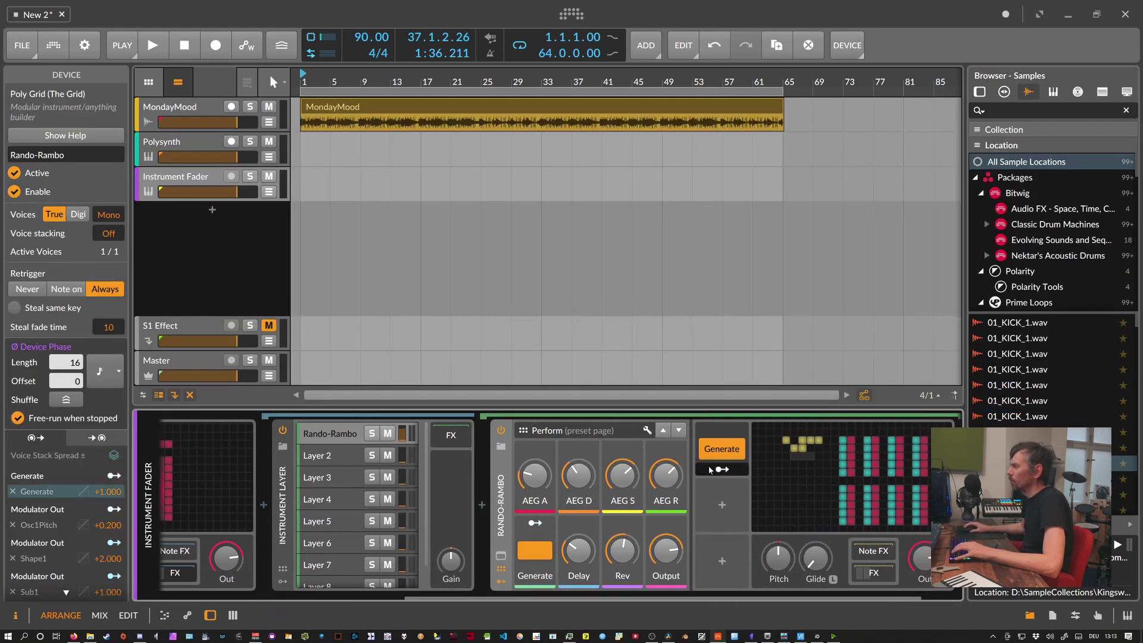
Copy the Rando-Rambo device into layers 2 to 5 of the Instrument Layer.
click(351, 456)
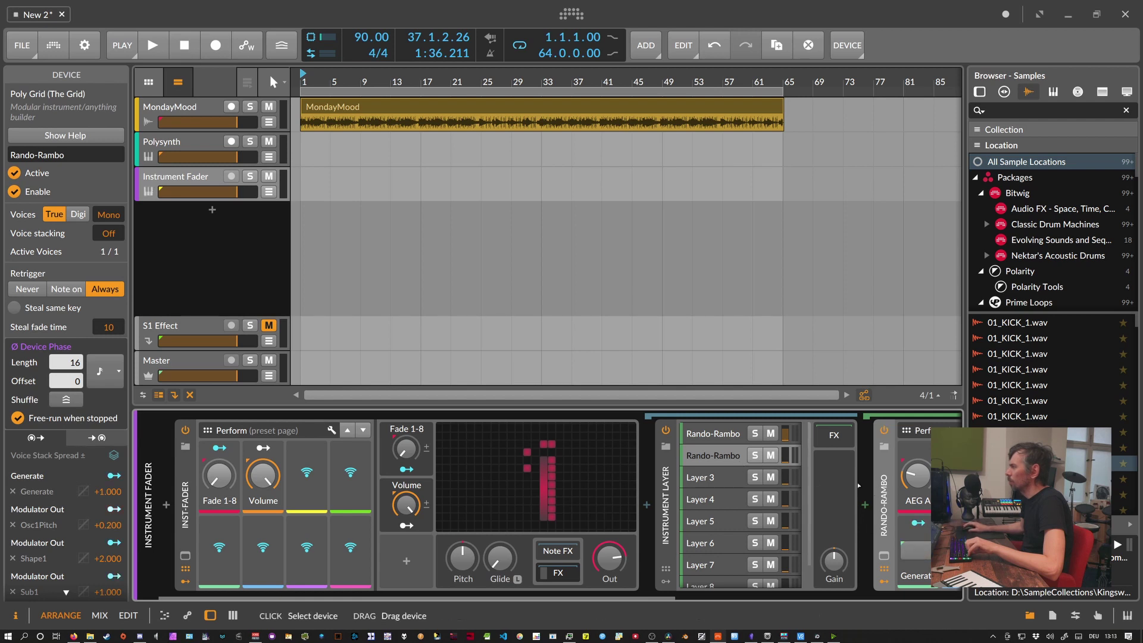
mouse_move(883, 491)
mouse_down()
mouse_move(725, 476)
mouse_move(862, 487)
mouse_up()
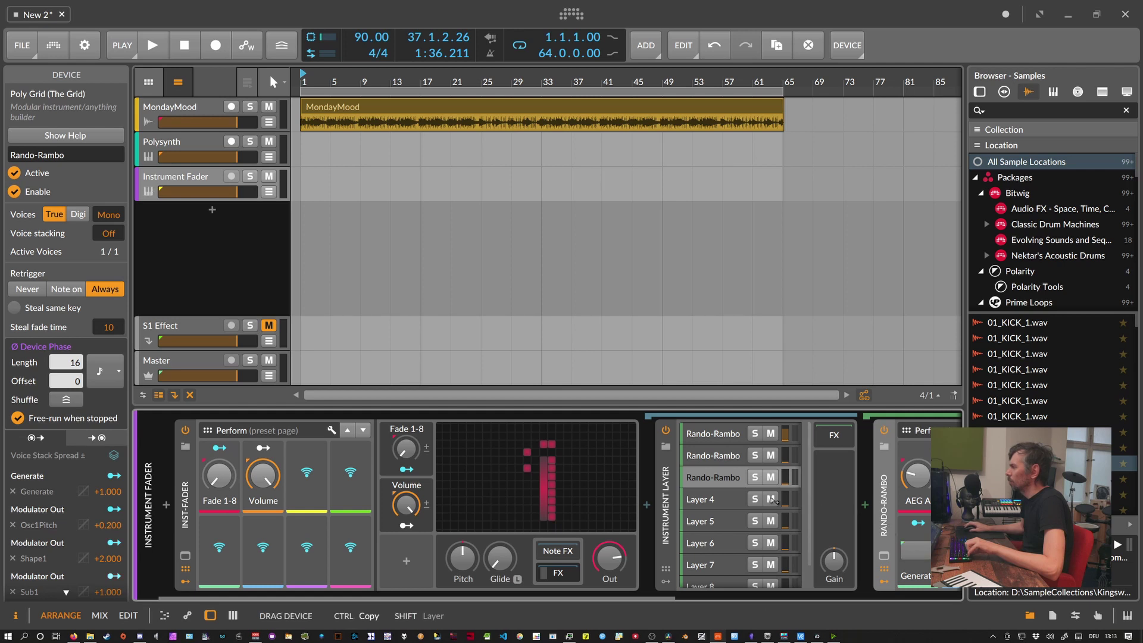
drag(773, 500, 866, 504)
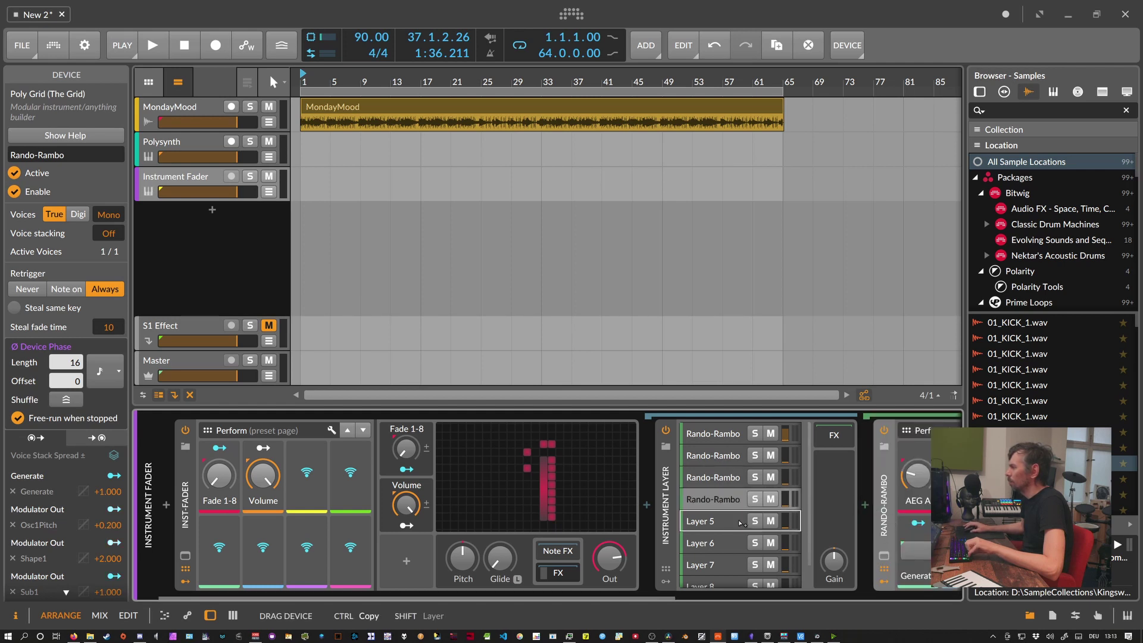
drag(742, 523, 863, 520)
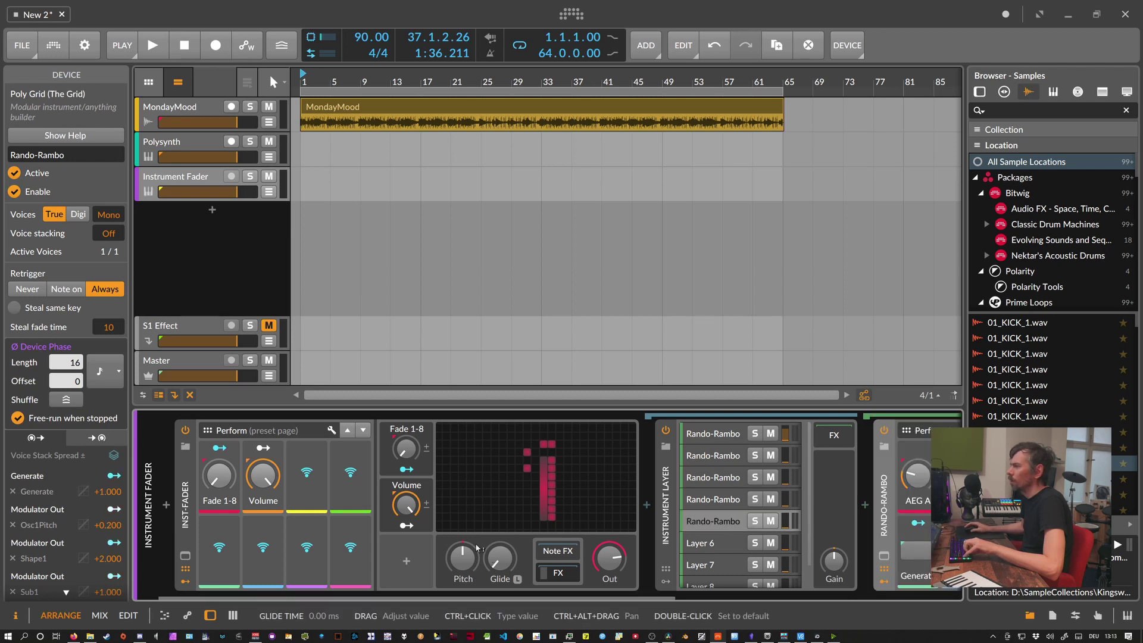
Arm the Instrument Fader track with All ins as its note input, and sweep Fade 1-8 upward to crossfade through the filled layers.
click(154, 228)
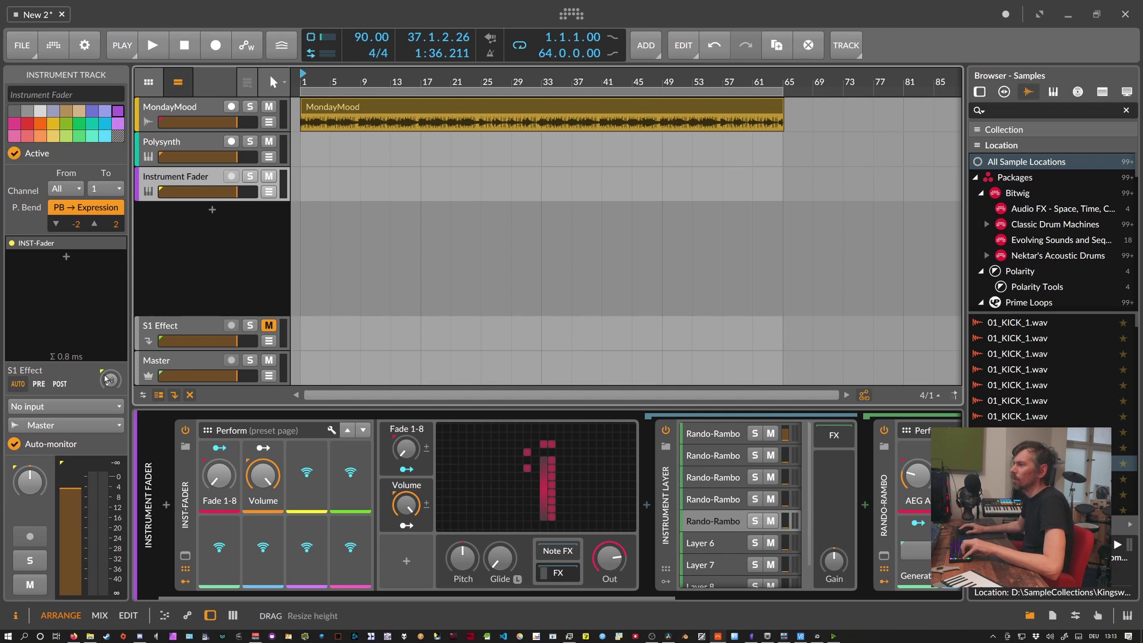
click(34, 410)
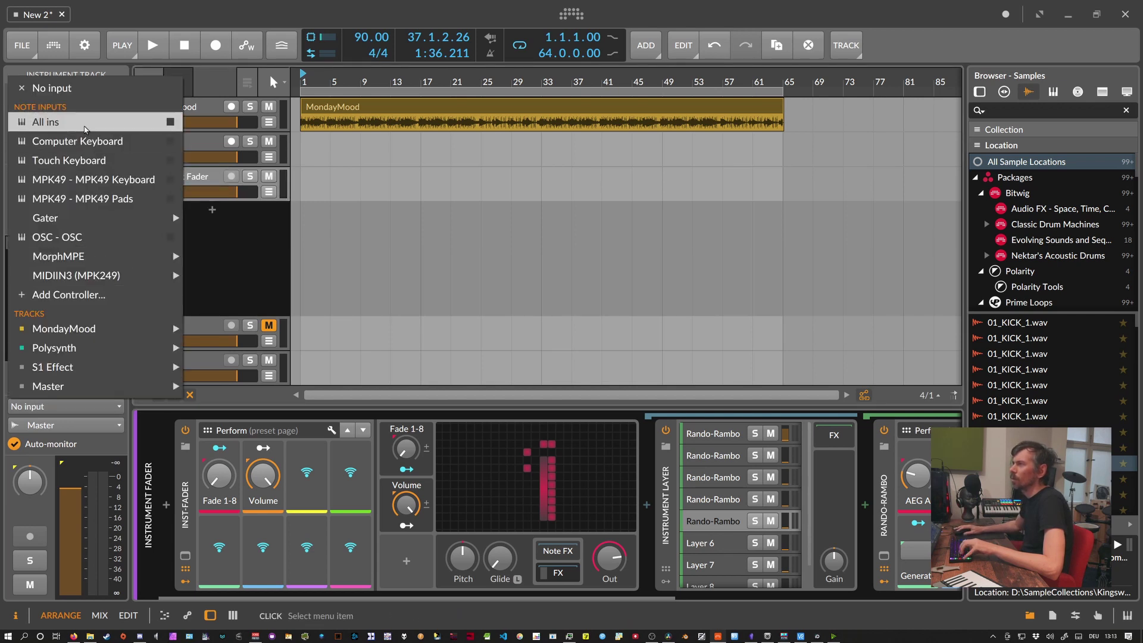
click(41, 118)
click(232, 177)
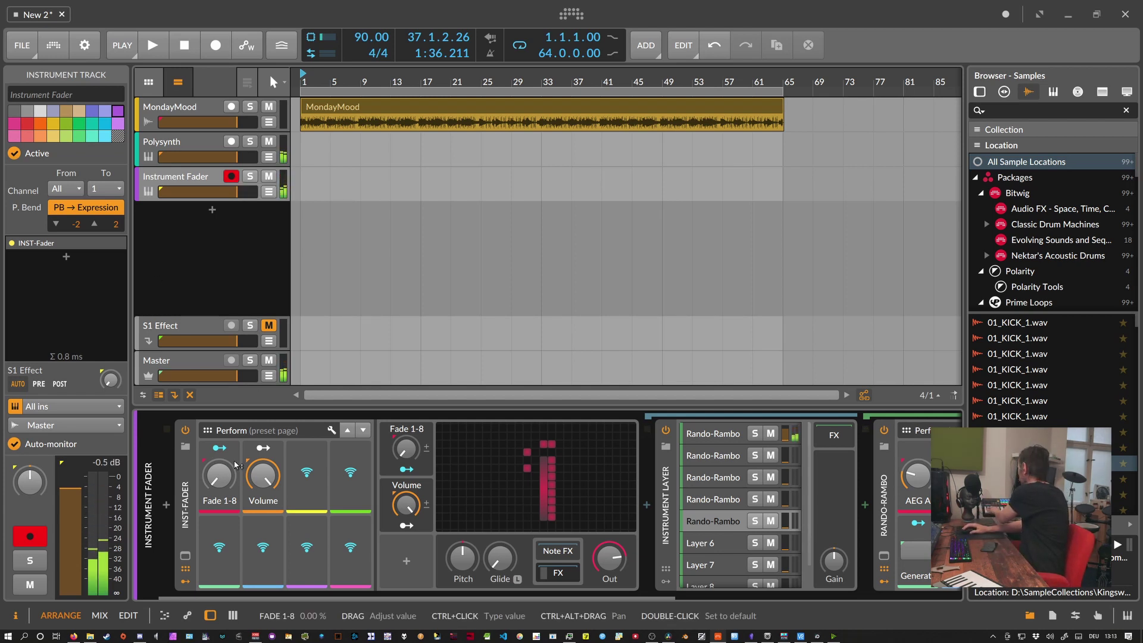
drag(235, 465, 235, 427)
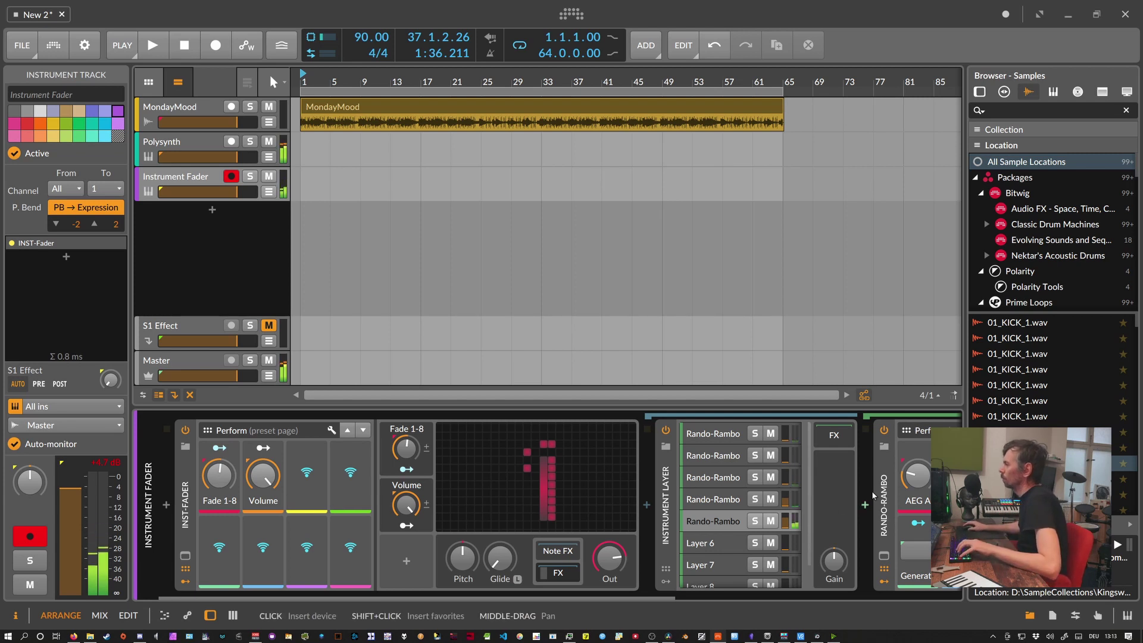
Copy the Rando-Rambo device into the remaining layers 6 to 8, and collapse the last layer's device chain.
click(886, 504)
drag(885, 504, 860, 494)
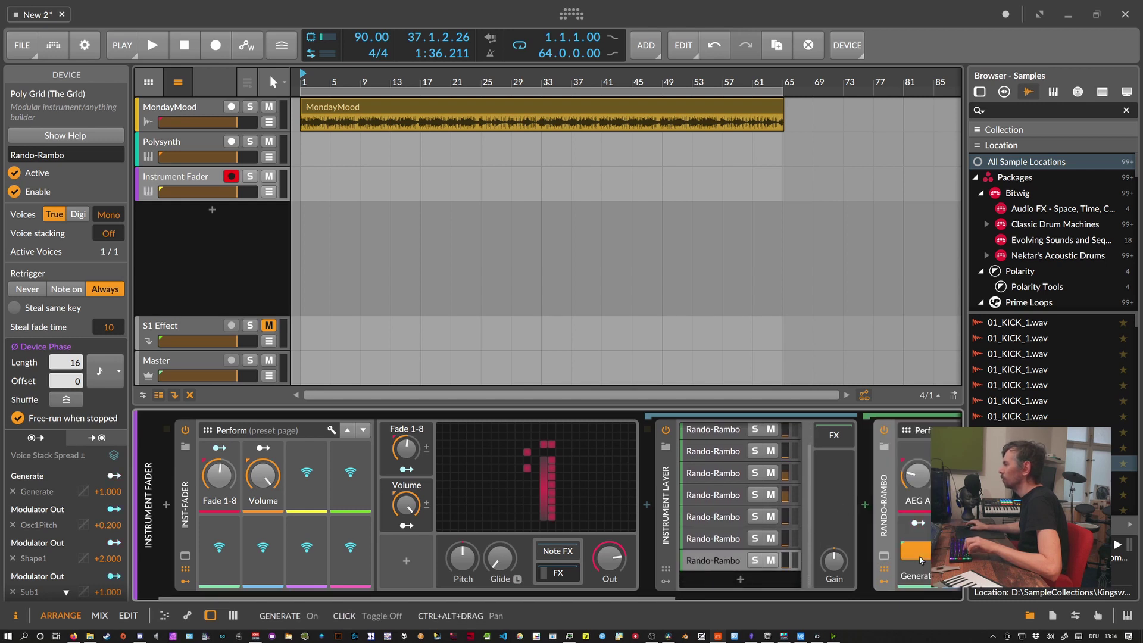
click(737, 559)
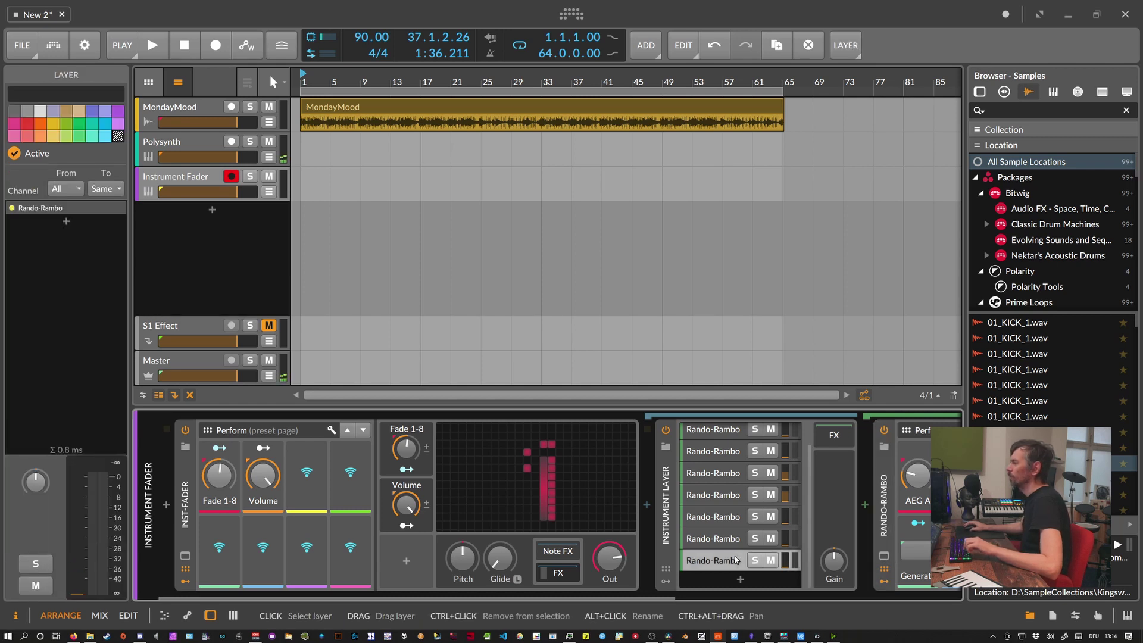
click(731, 560)
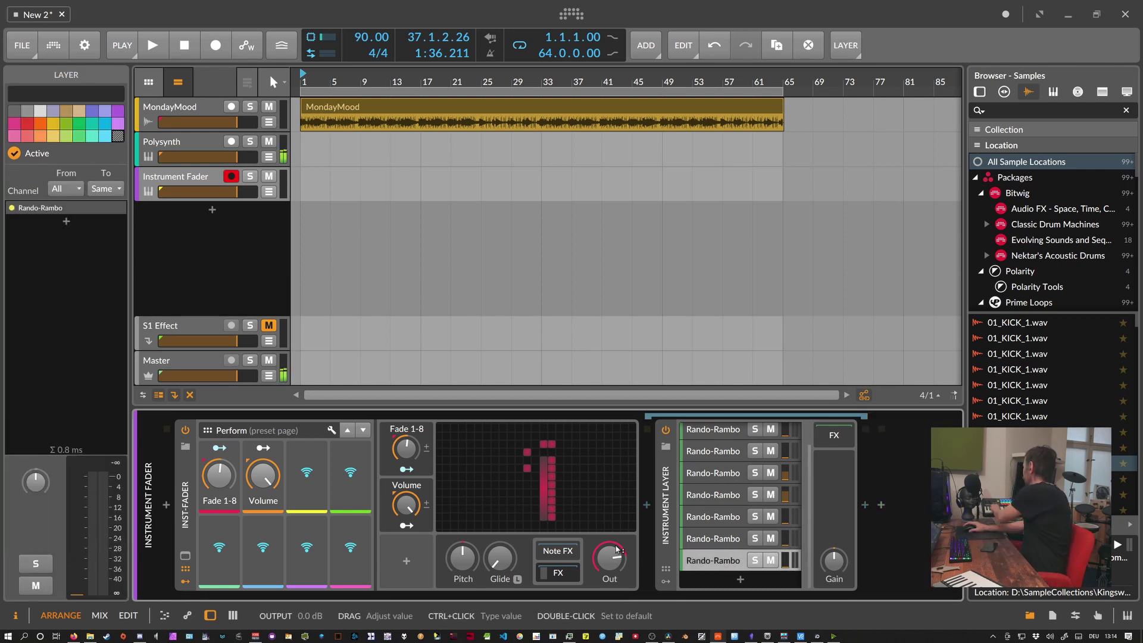
Sweep Fade 1-8 up and down to crossfade between the eight Rando-Rambo layers, ending at about 29%.
mouse_move(219, 474)
mouse_down()
mouse_move(219, 460)
mouse_move(219, 471)
mouse_up()
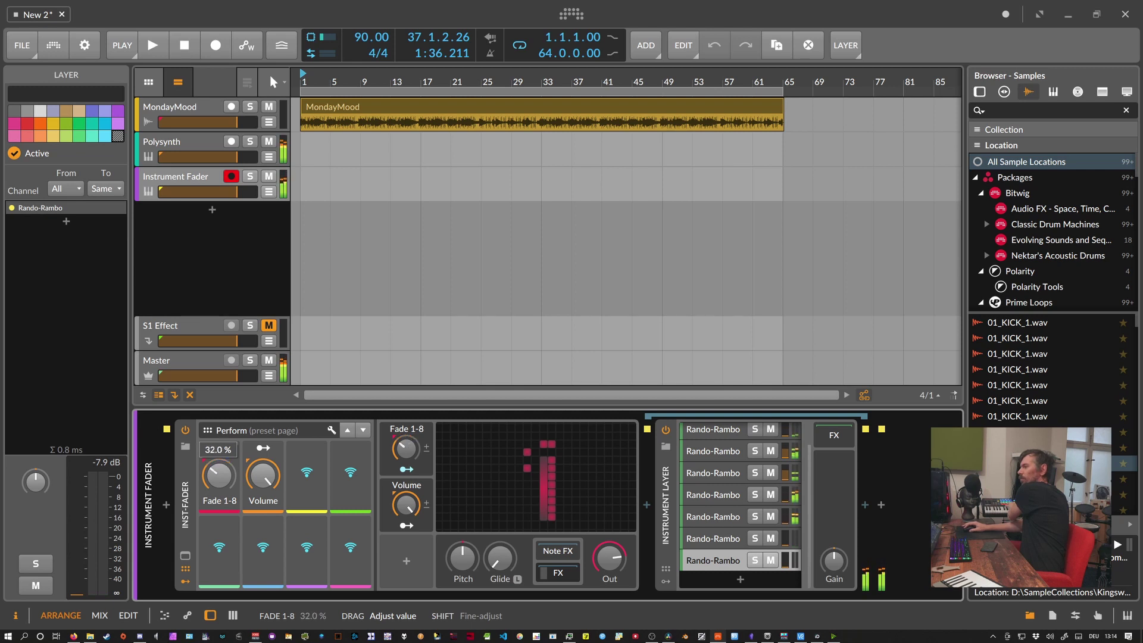
drag(219, 458, 219, 473)
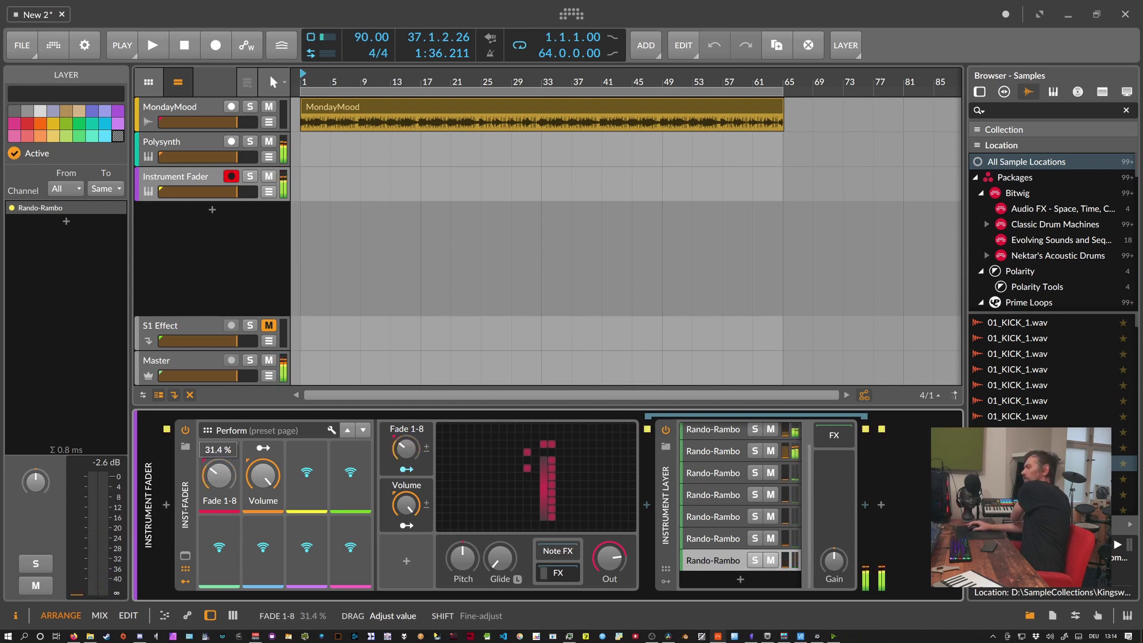
drag(219, 461, 222, 485)
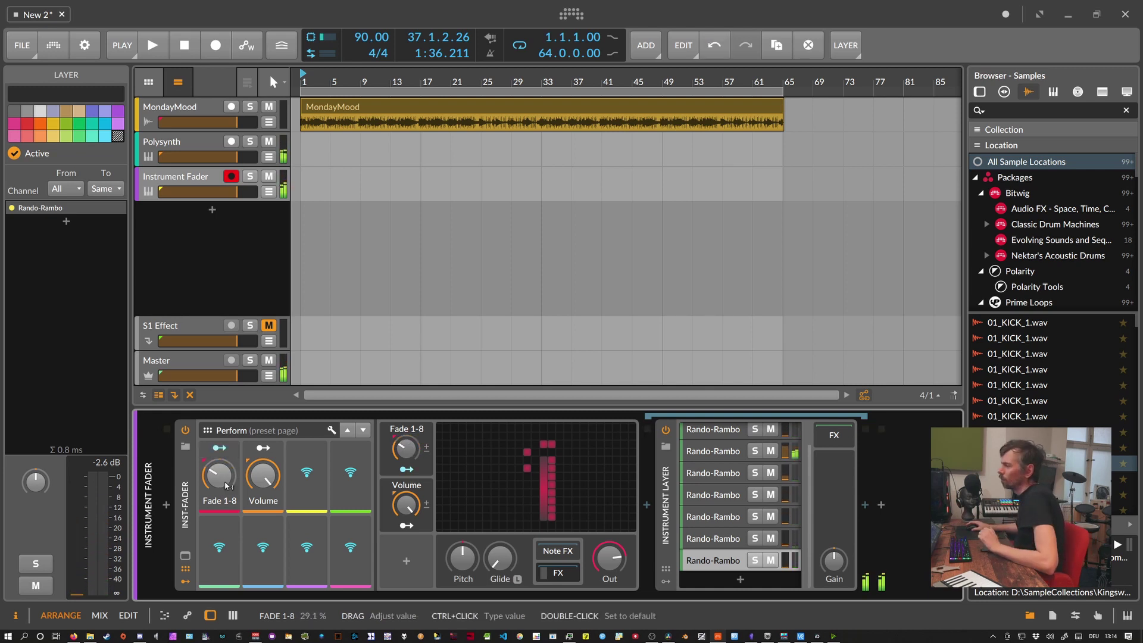